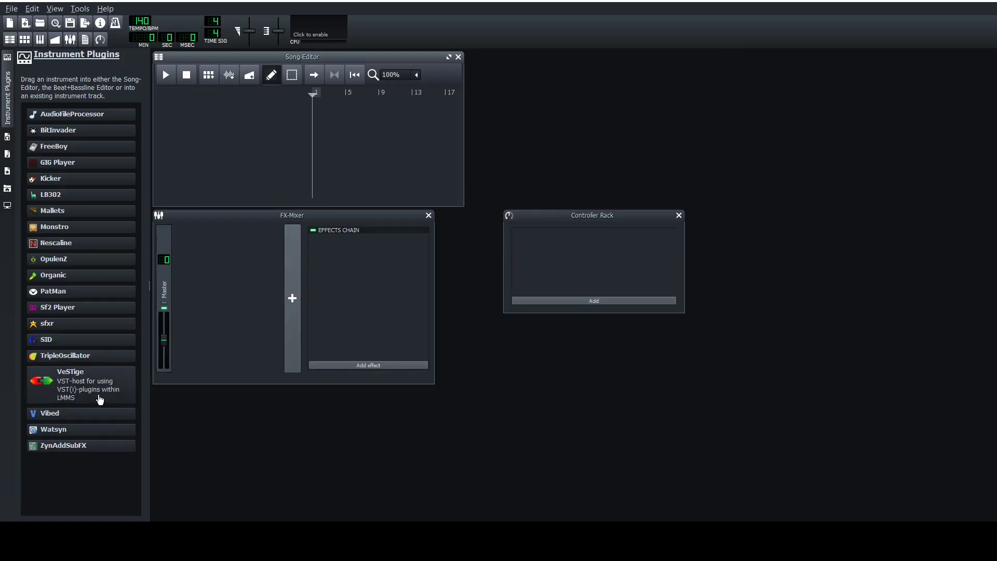
- Add a VeSTige instrument track to the song and load sforzando VST_x64.dll from the sforzando VST2 folder into it
drag(78, 371, 250, 123)
click(249, 113)
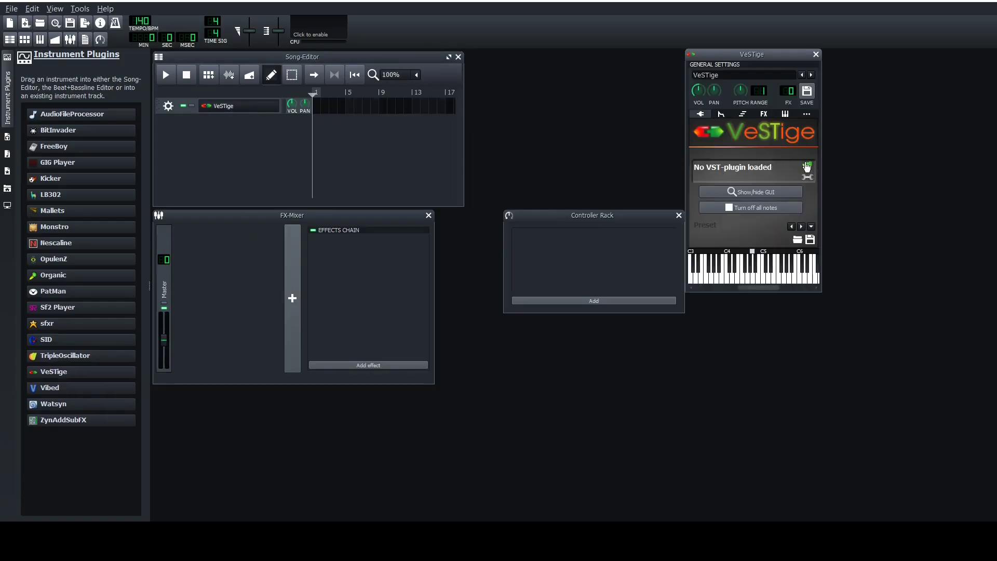
click(807, 166)
double_click(441, 283)
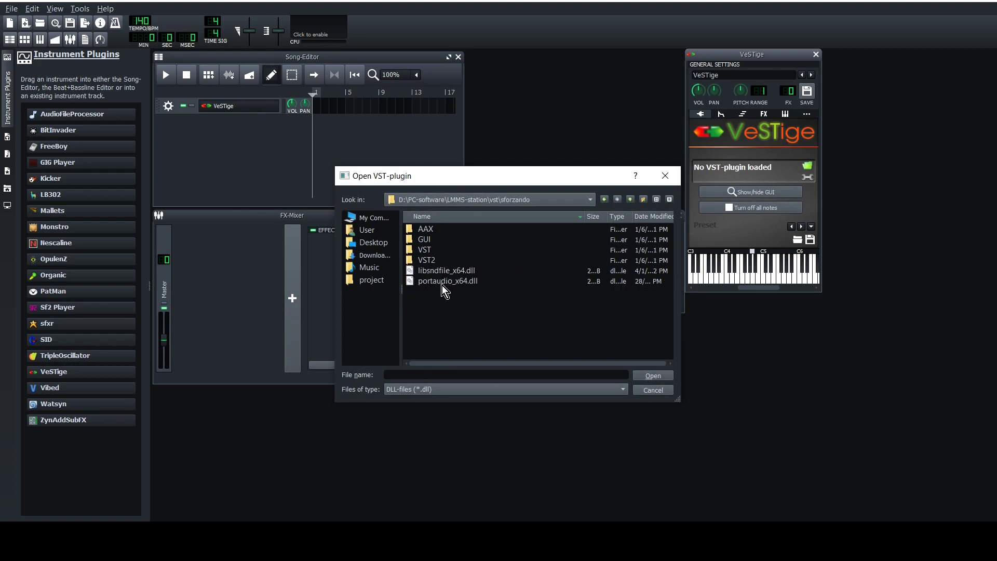
double_click(436, 261)
double_click(432, 229)
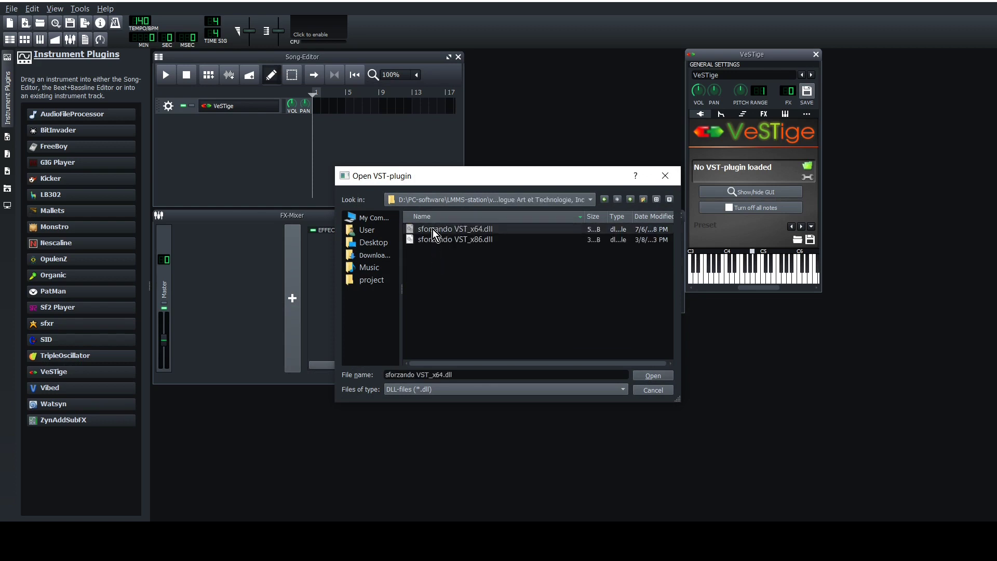
double_click(432, 229)
- Import 01-METAL-GTX Full.sfz from the Guitar\UI_METAL-GTX\Programs folder into sforzando
click(564, 216)
click(575, 232)
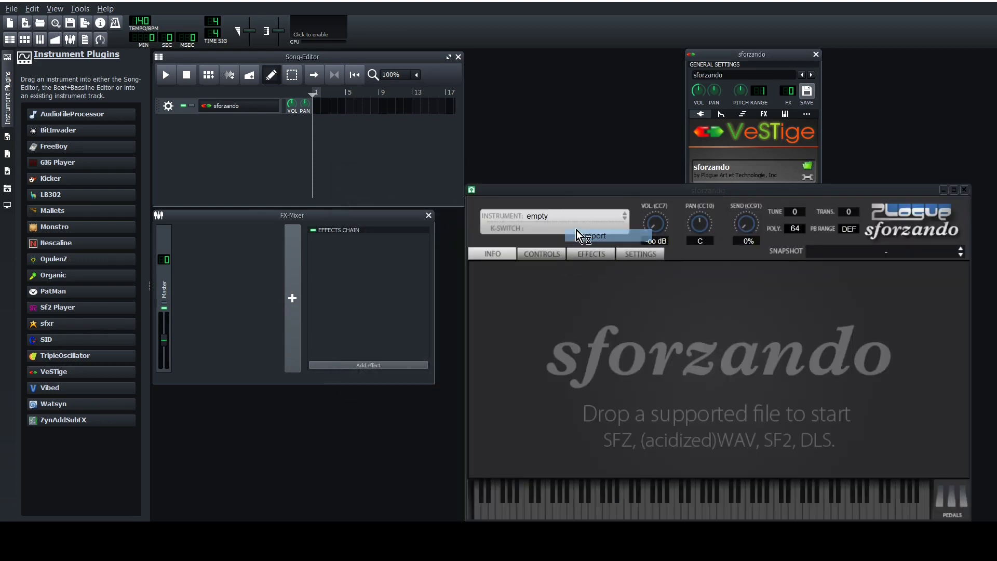
double_click(370, 164)
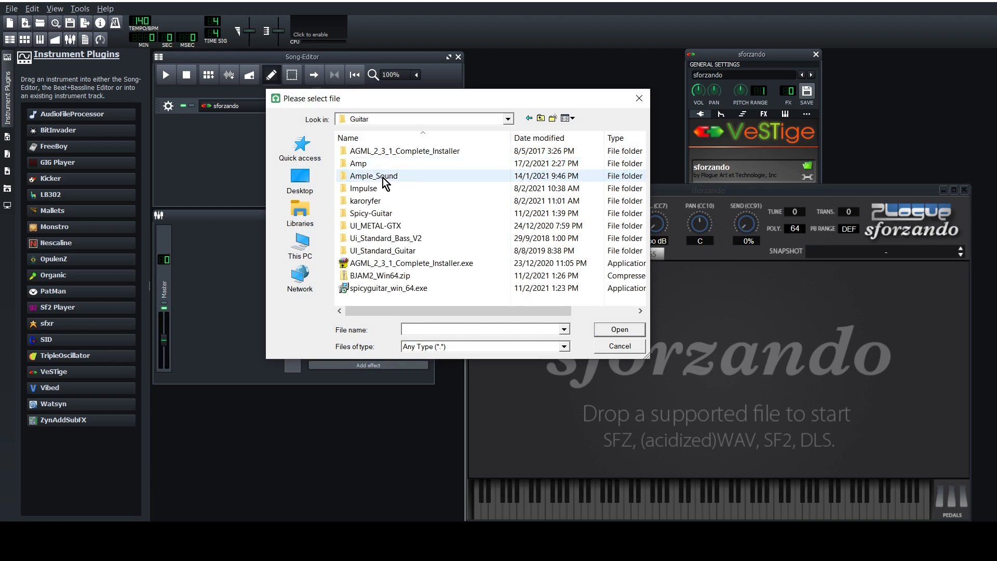
double_click(400, 226)
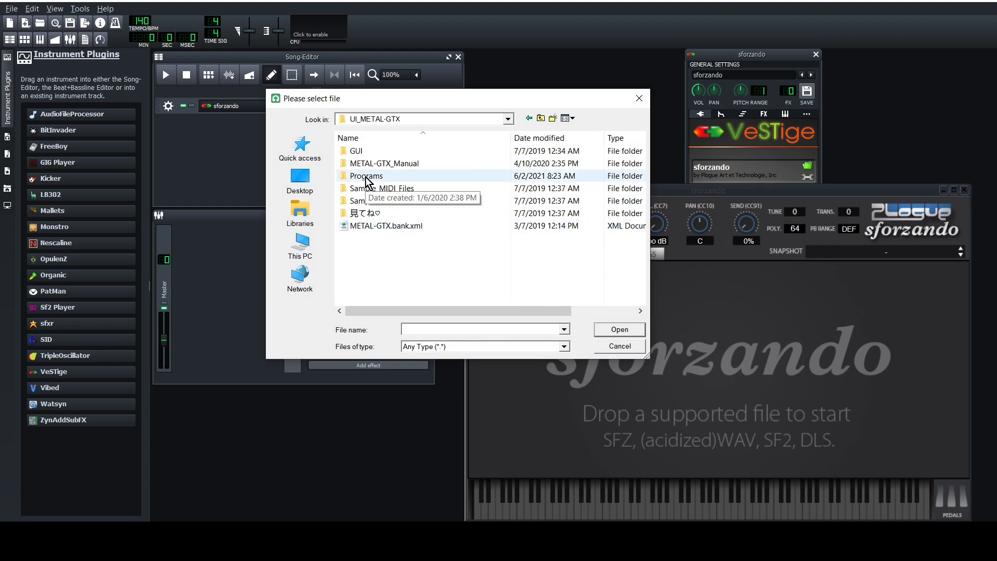
double_click(384, 177)
double_click(388, 164)
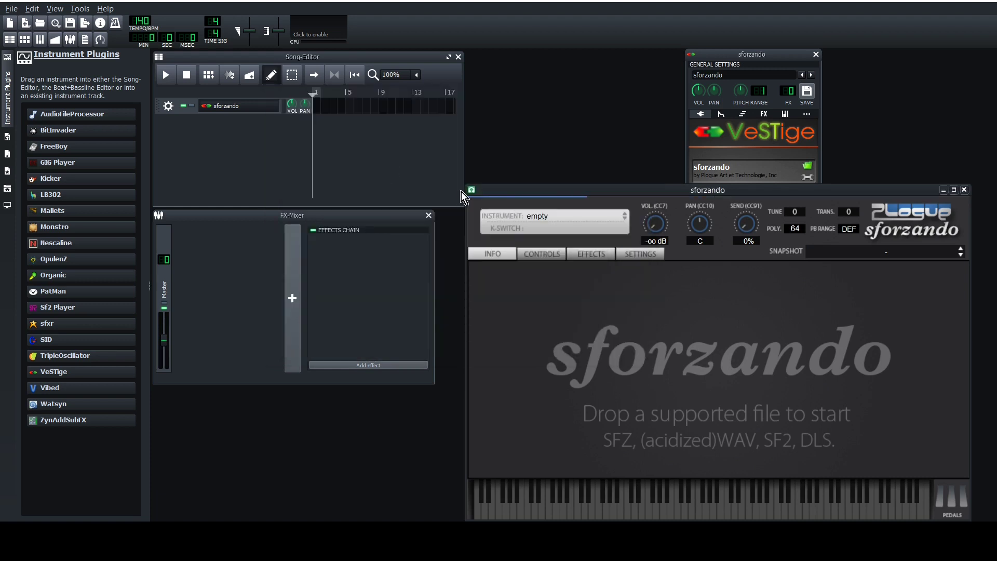
- Add a mixer channel, route the sforzando track to FX channel 1, and name both the track and the channel Guitar
click(293, 298)
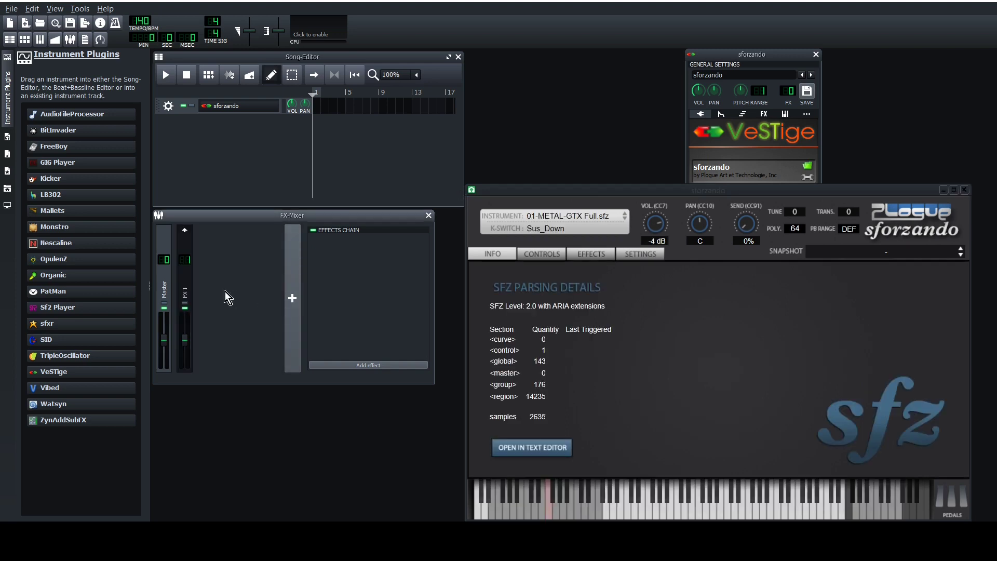
click(790, 54)
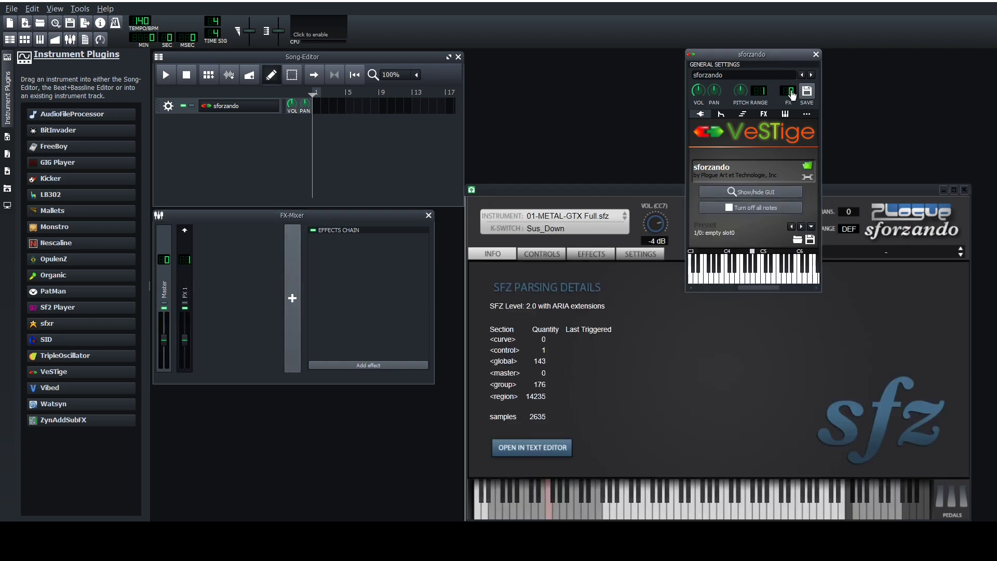
click(746, 73)
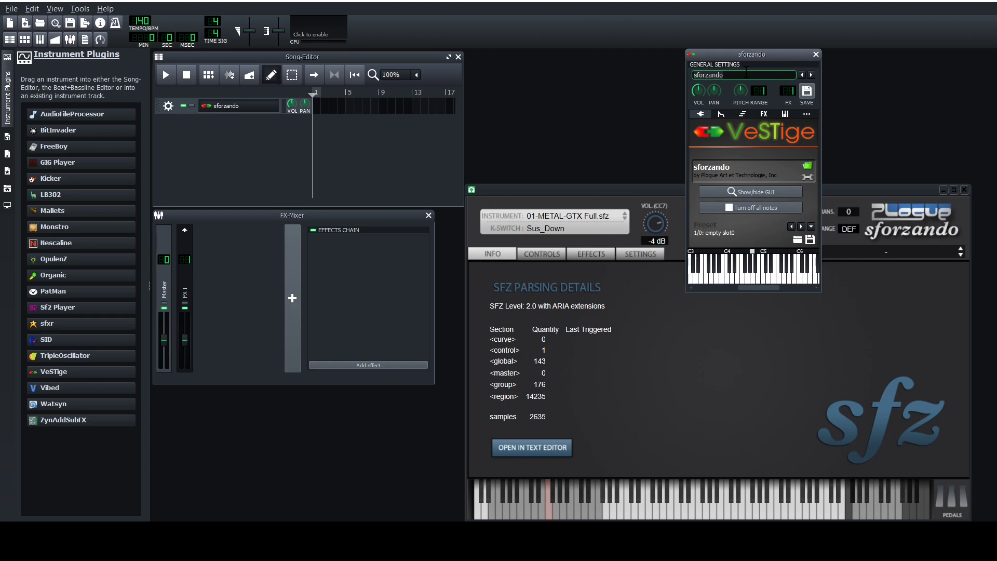
key(ctrl+a)
text(Guitar)
click(186, 285)
text(Guitar)
key(Return)
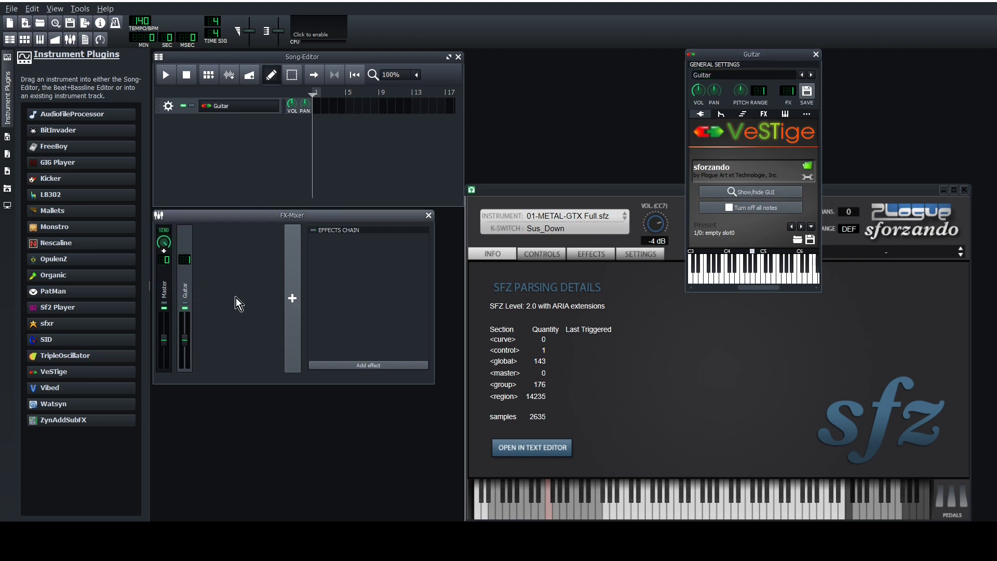
- Add the Le456 and NC_7170_Lead_x64 amp effects to the Guitar channel's effects chain
click(366, 367)
text(le45)
key(Return)
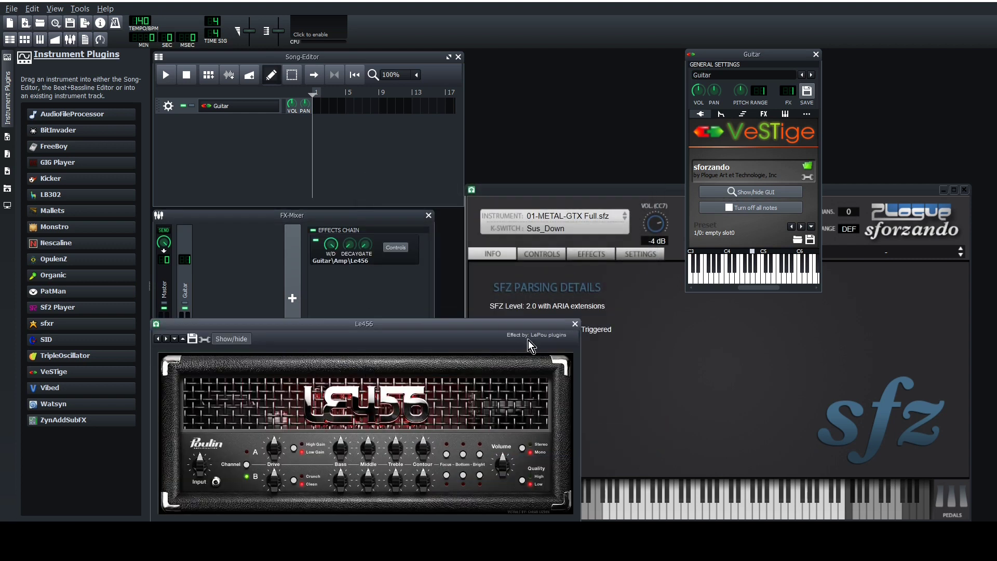
click(366, 365)
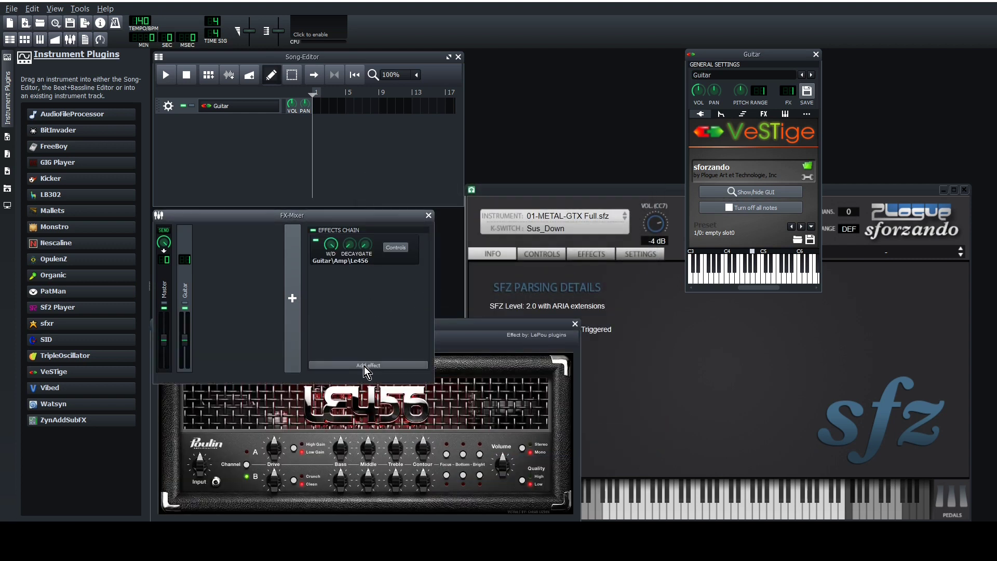
text(717)
key(Return)
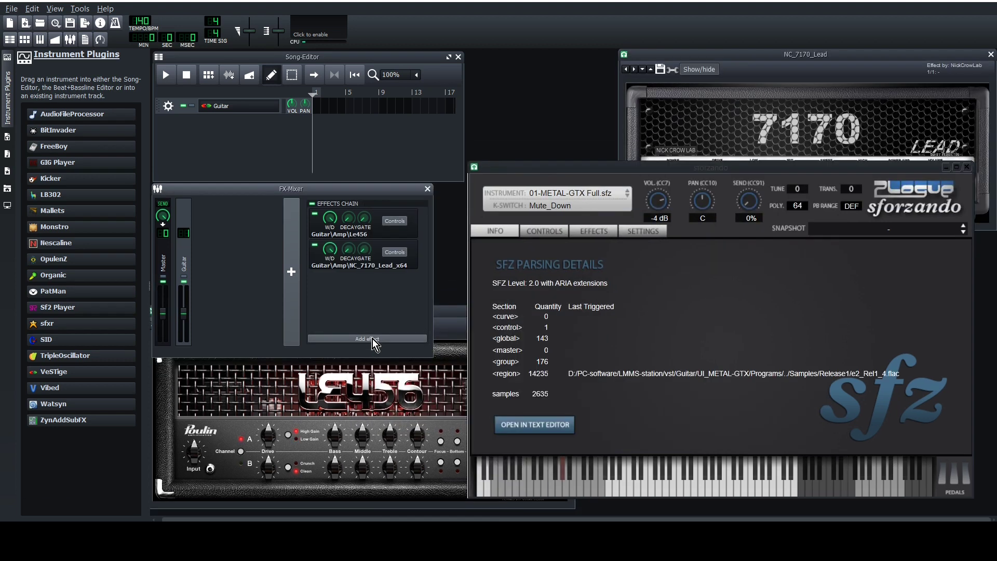
- Add Poulin_LeCab2 to the Guitar channel and load the Kalthallen impulse 001a-SM57-V30-4x12.wav into its linked first pair of cabinet slots
click(372, 339)
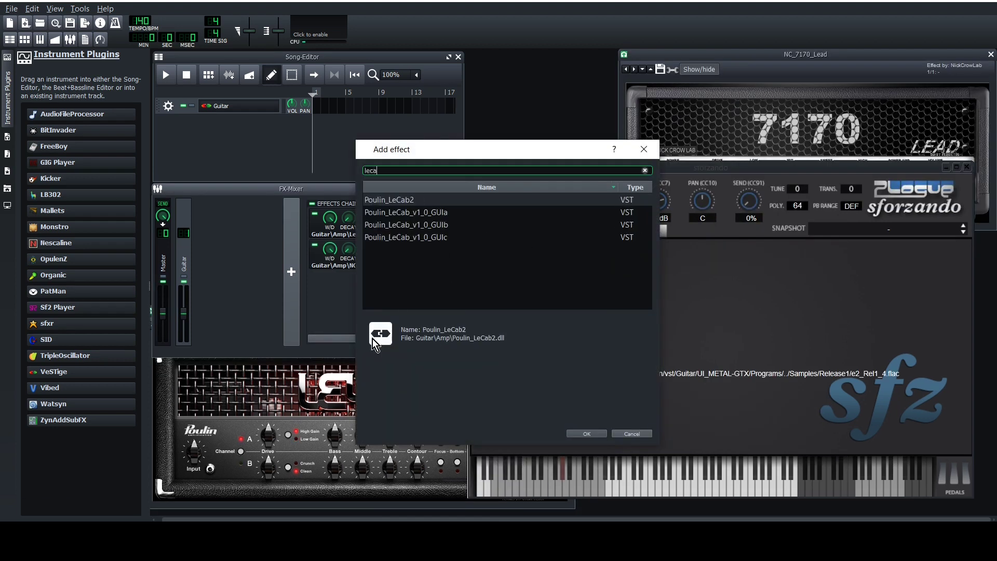
key(Return)
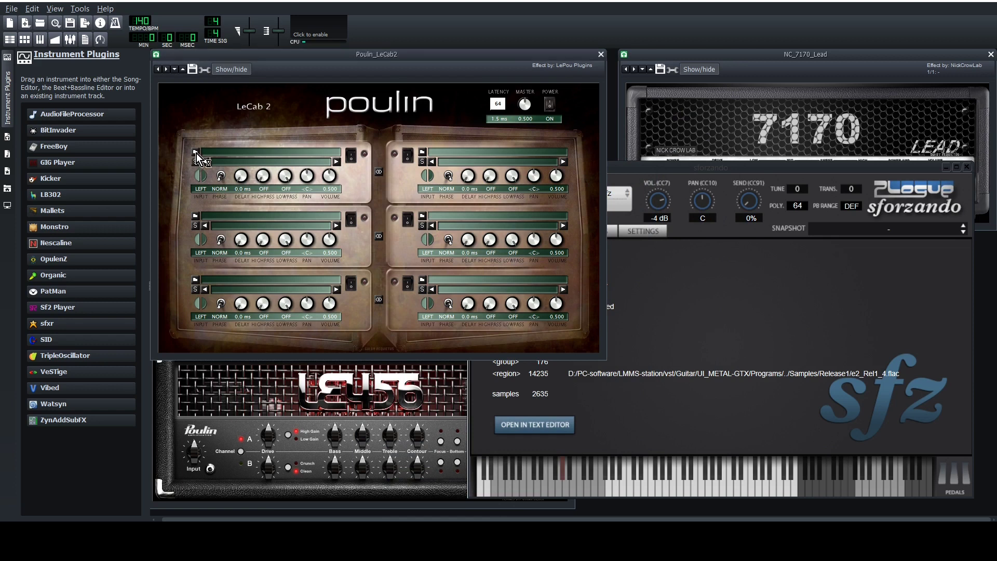
click(196, 152)
double_click(176, 71)
click(379, 171)
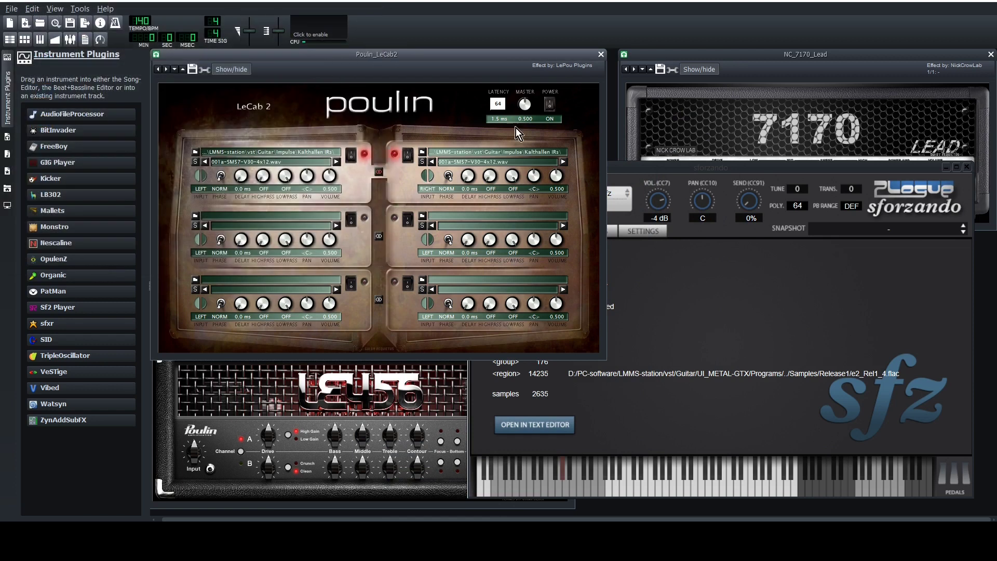
- Add the LMMS Equalizer to the Guitar channel and roll off the lowest and highest frequencies with bands 1 and 8
drag(554, 52, 711, 85)
click(251, 280)
click(353, 335)
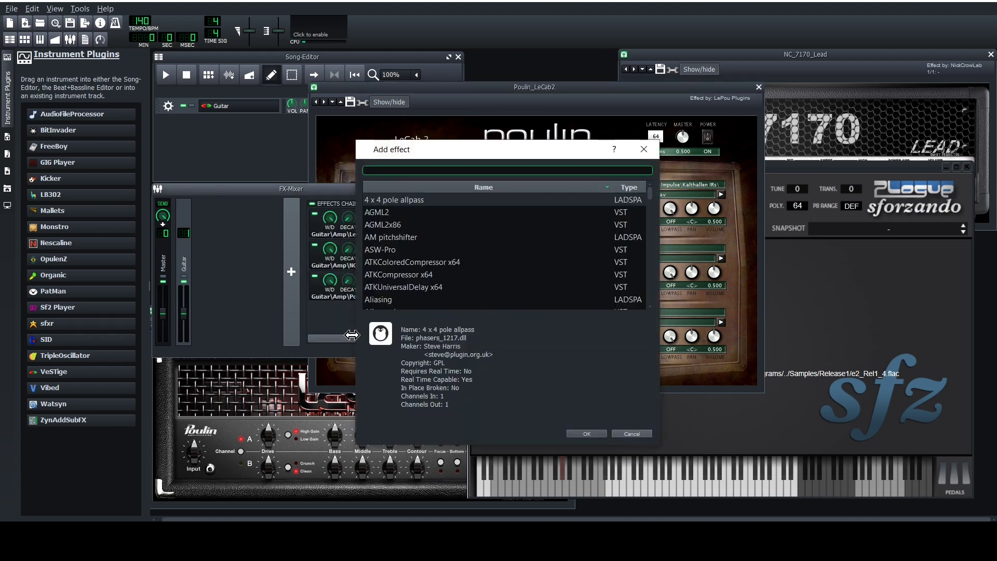
text(equa)
double_click(383, 276)
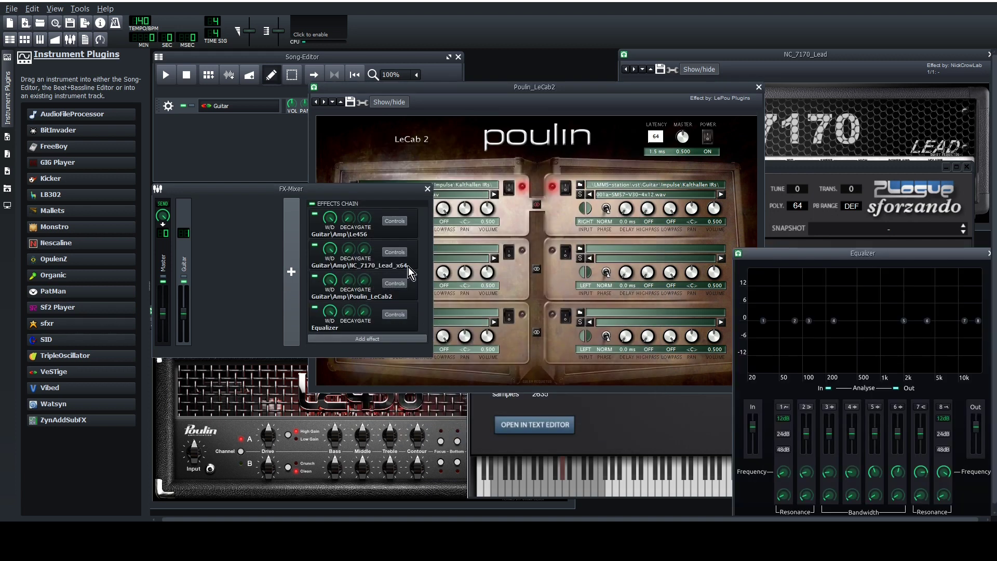
drag(771, 315, 793, 325)
drag(978, 320, 954, 321)
- Add a second VeSTige track below Guitar and load sforzando VST_x64.dll into it
drag(57, 371, 249, 124)
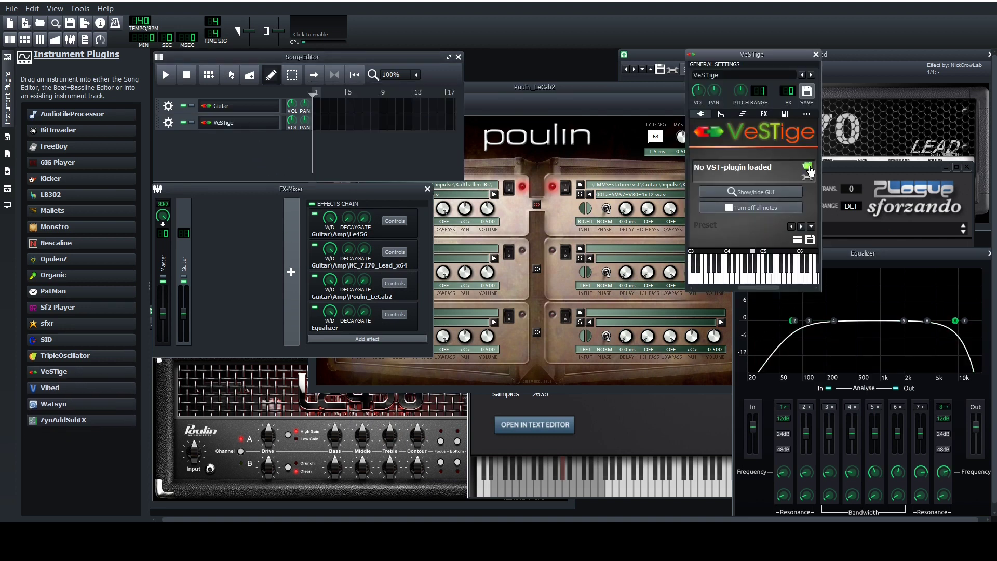
click(478, 281)
double_click(444, 229)
double_click(445, 230)
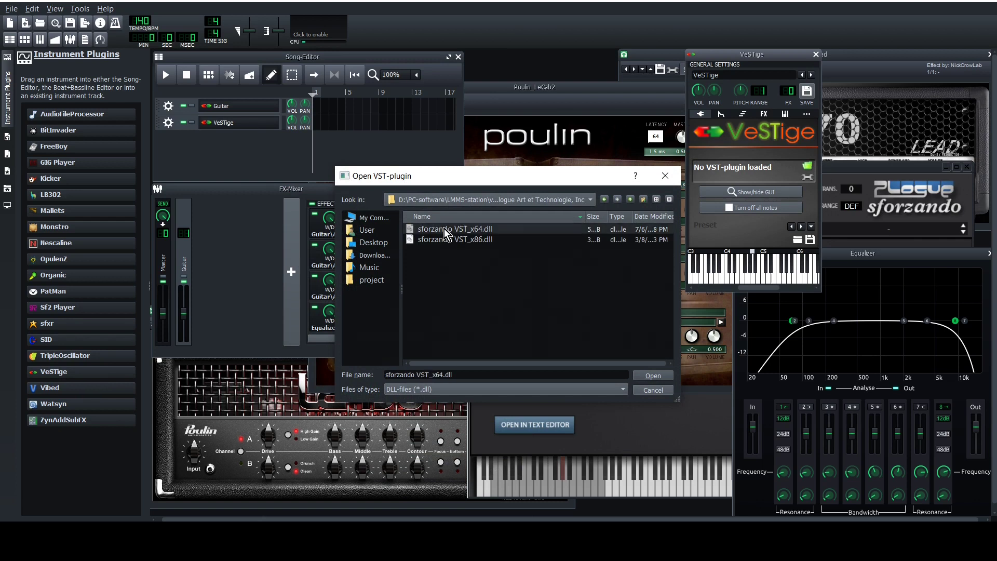
- Import the #Standard_Bass_V2 program from the Guitar\Ui_Standard_Bass_V2 folder into the second sforzando instance
click(310, 229)
click(327, 237)
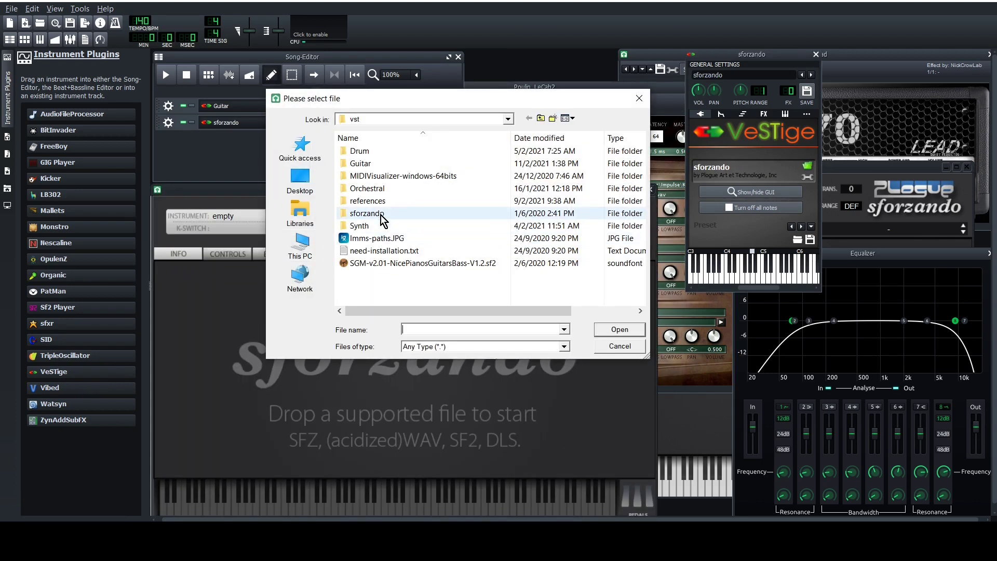
double_click(363, 164)
double_click(372, 238)
double_click(375, 176)
double_click(365, 150)
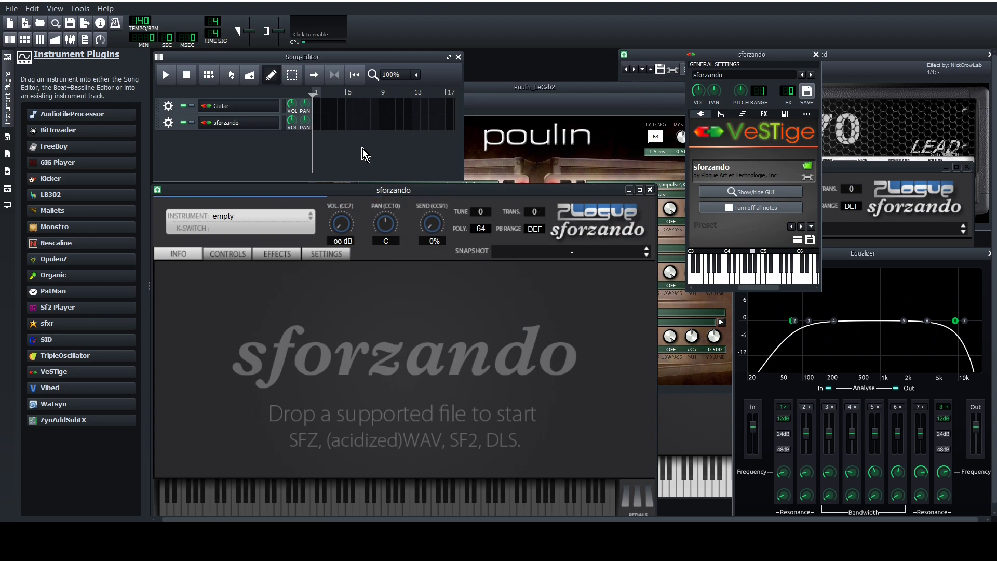
- Name the second track Bass and route it to a new mixer channel 2, also named Bass
double_click(232, 122)
text(Bass)
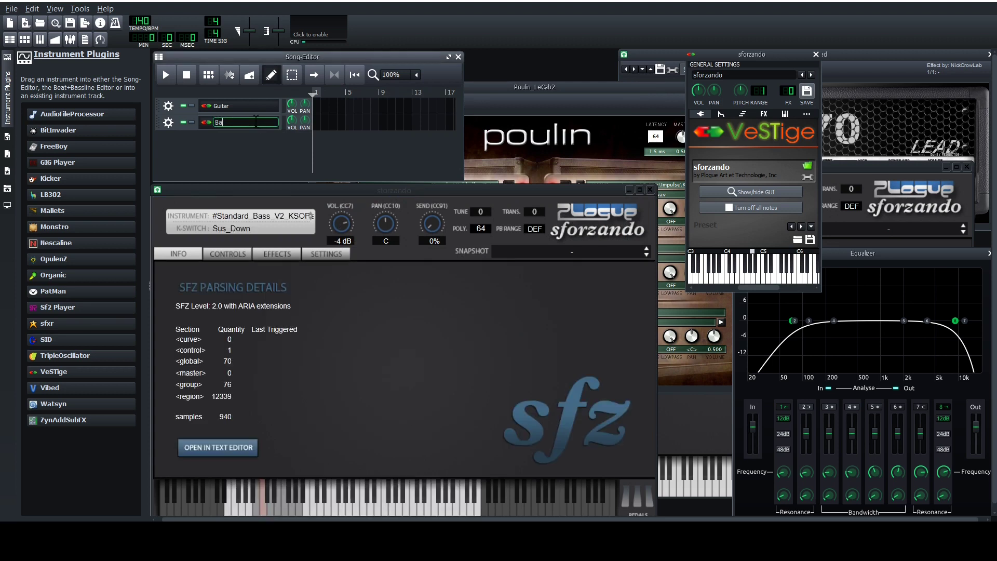
drag(416, 191, 585, 186)
click(266, 286)
click(292, 279)
click(210, 262)
key(Return)
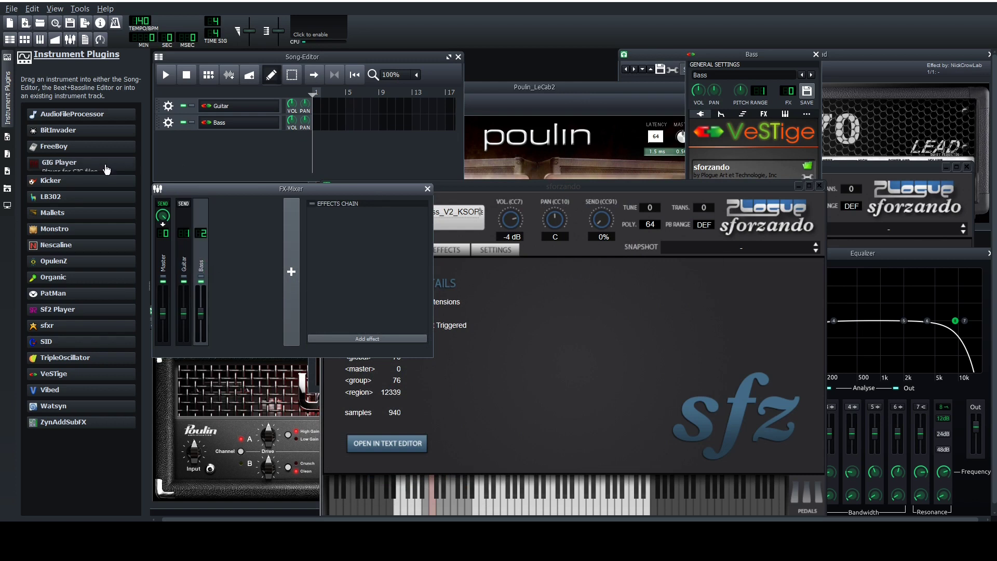
click(239, 124)
click(239, 124)
scroll(790, 92, up, 2)
- Add the TSE_BOD_1.0 and Bass Professor MK2.x64 effects to the Bass channel's effects chain
click(375, 343)
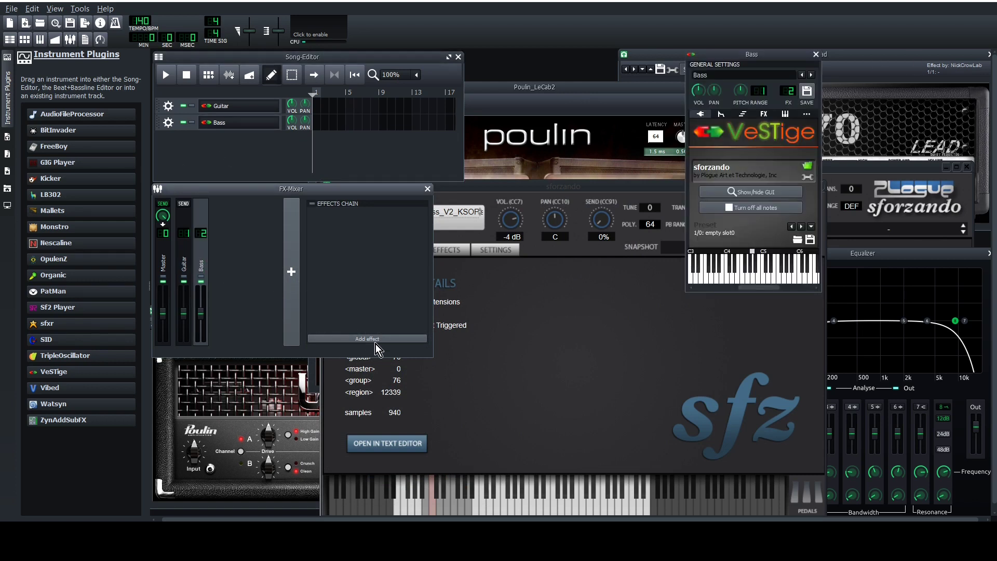
click(376, 339)
key(Return)
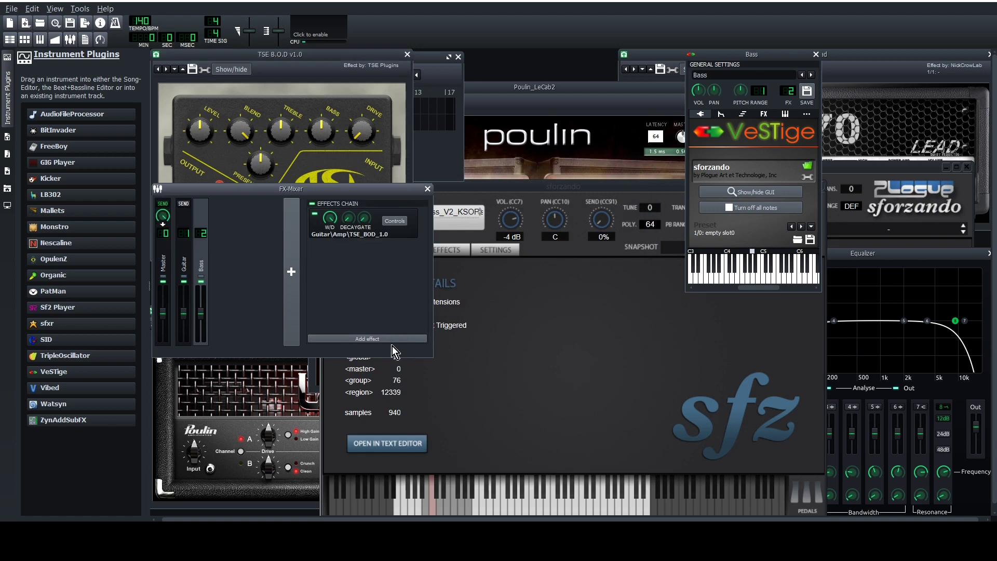
click(388, 338)
key(Return)
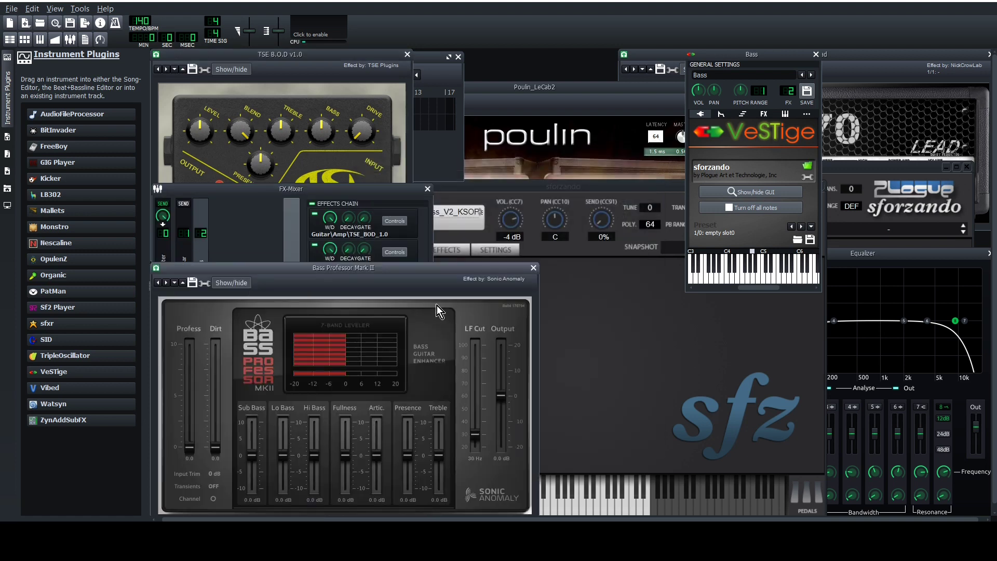
- Add the LMMS Equalizer to the end of the Bass channel's effects chain
click(361, 338)
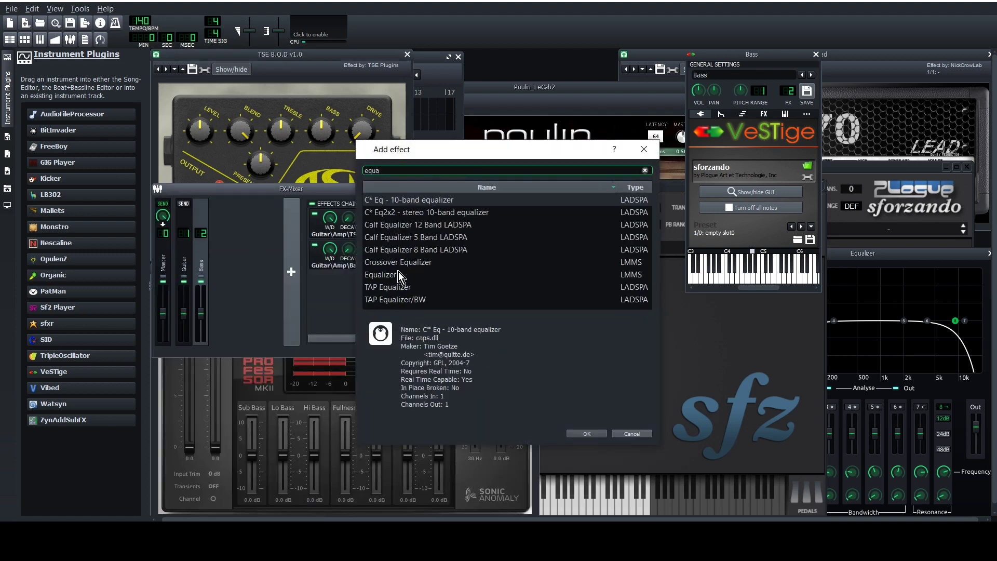
double_click(398, 272)
drag(475, 122, 526, 135)
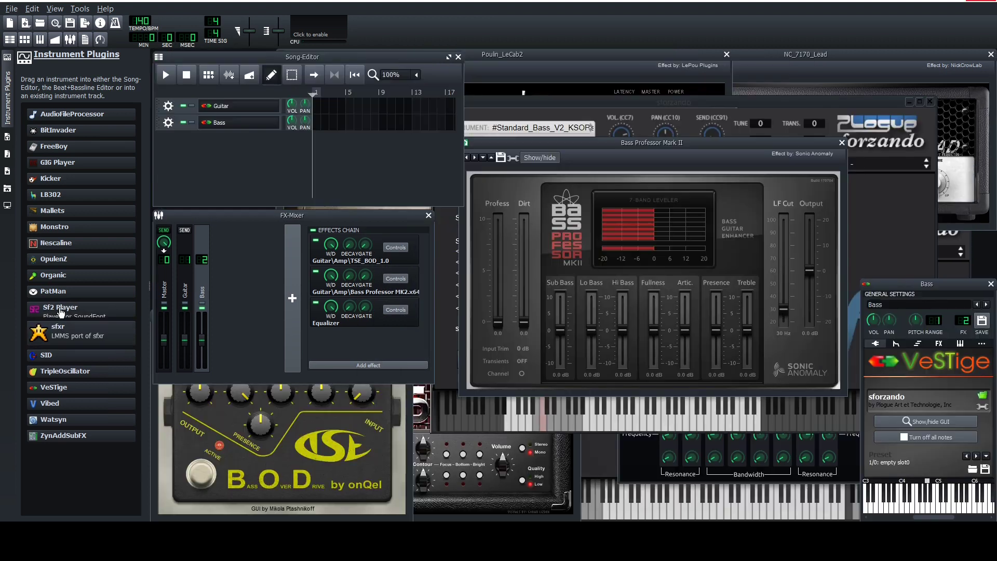
- Add an Sf2 Player track below Bass and load the Life Drum Kit soundfont from the vst\Drum folder
drag(48, 307, 235, 136)
click(229, 139)
click(271, 177)
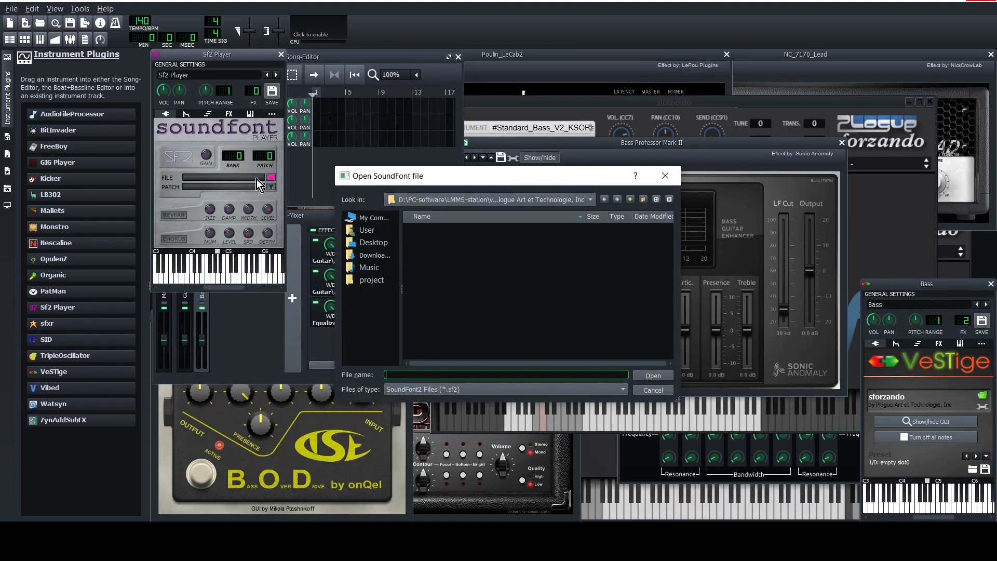
click(632, 198)
click(630, 200)
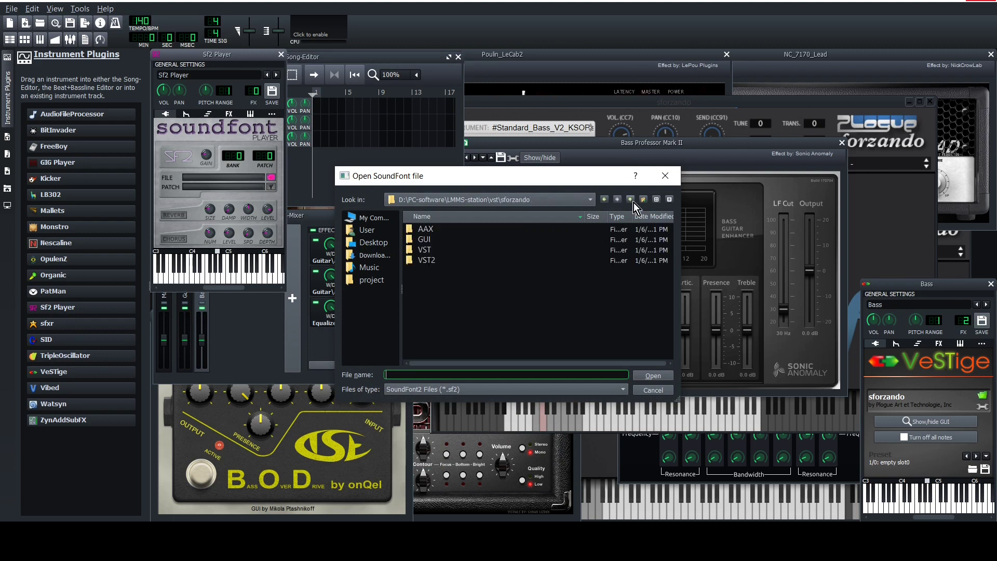
click(631, 200)
double_click(430, 232)
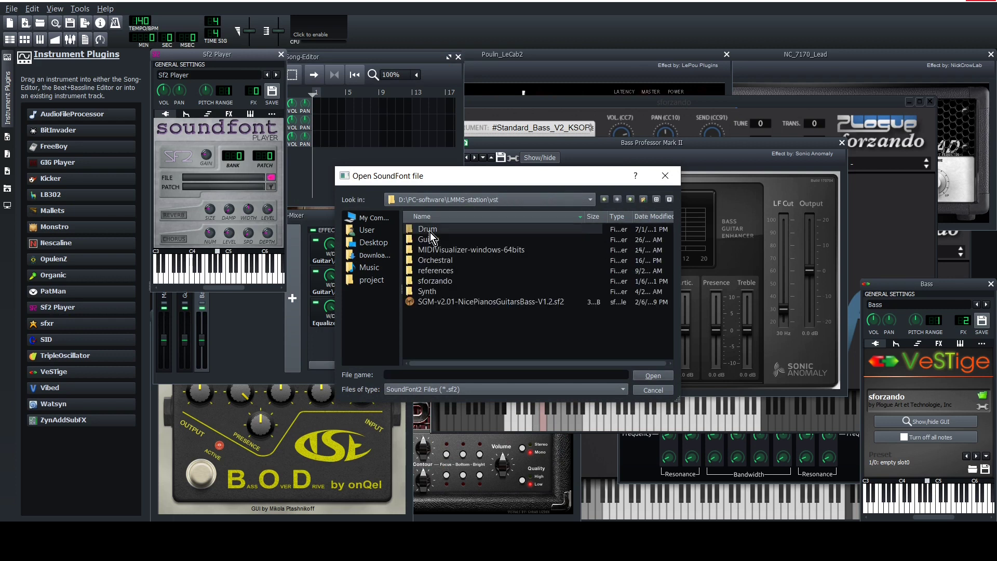
double_click(446, 311)
double_click(441, 239)
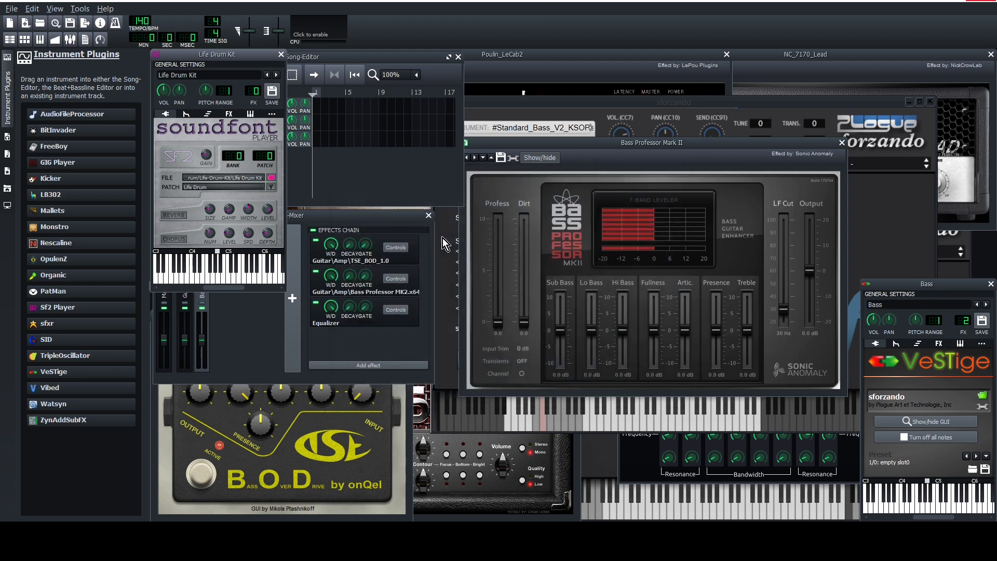
- Add a third mixer channel and name it Drum
click(236, 320)
click(293, 298)
click(226, 289)
double_click(229, 287)
text(Drum)
key(Return)
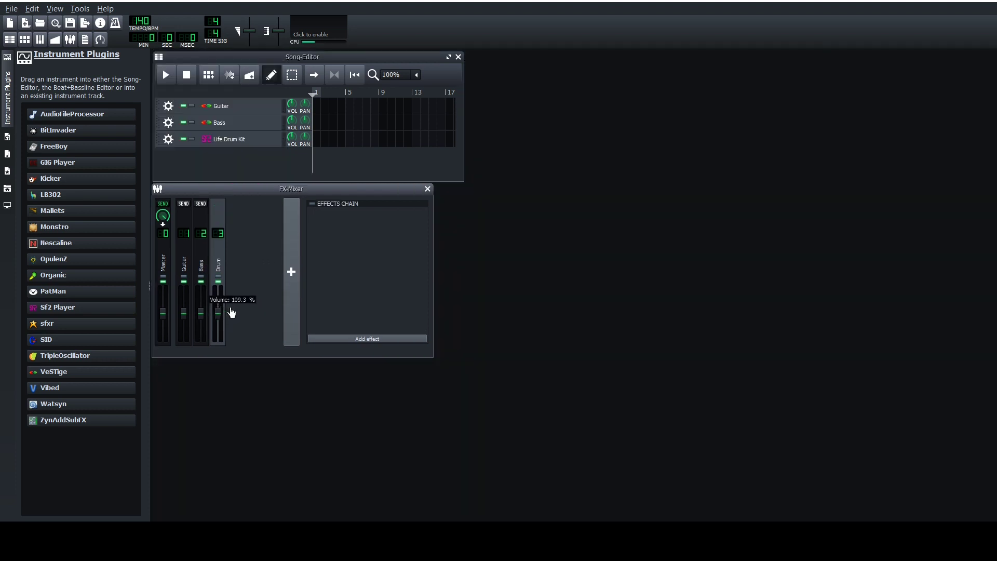
- Open the Guitar, Bass and Life Drum Kit instrument windows to examine their mixer channel assignments
click(238, 113)
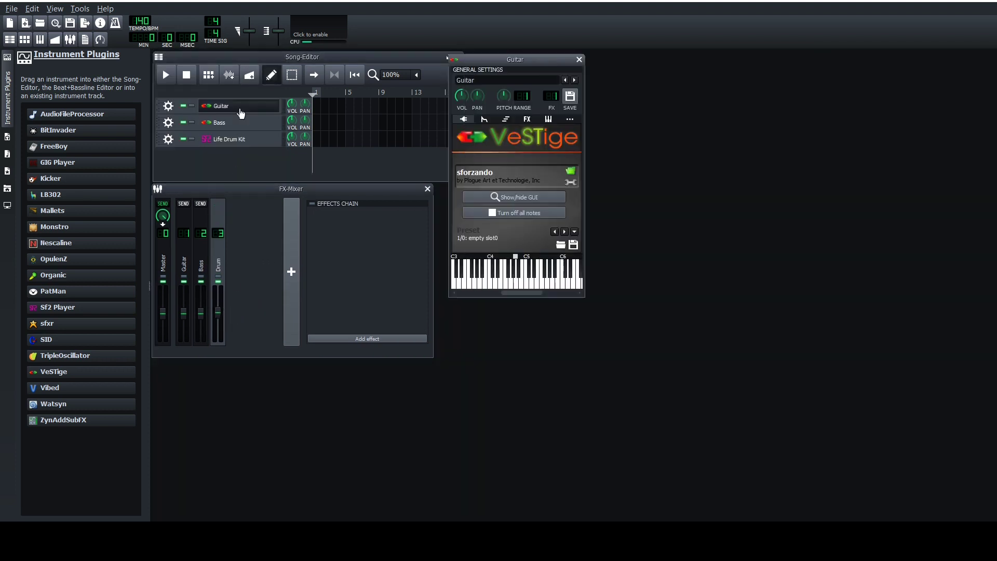
click(238, 122)
click(235, 138)
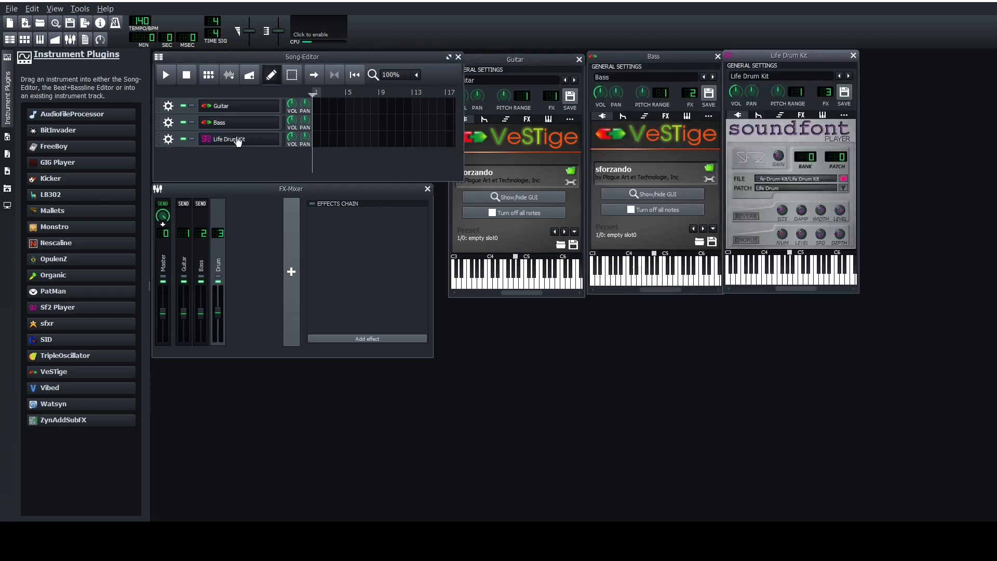
click(526, 66)
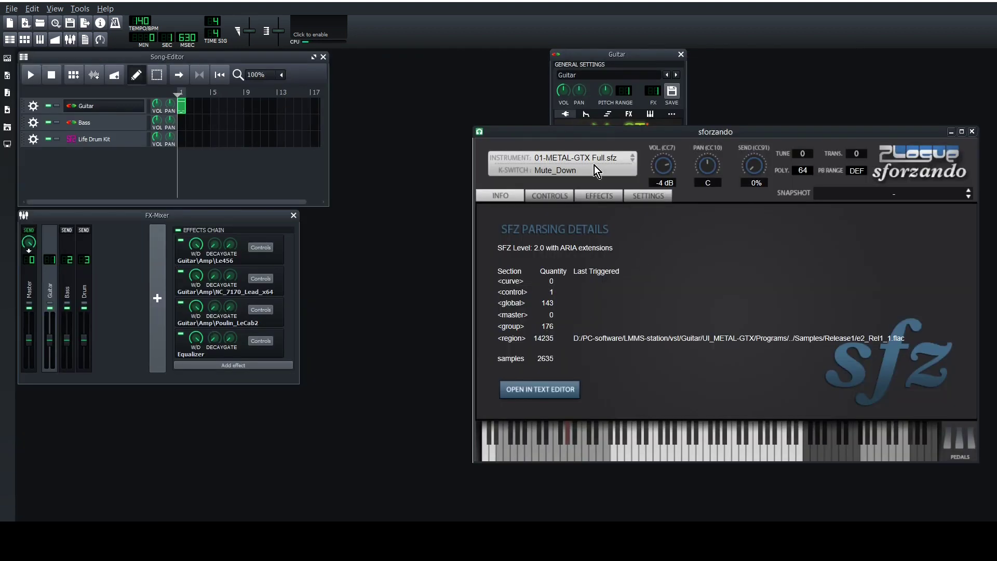
- Audition a note on the guitar's sforzando instrument with the Sus_Down articulation, and again with Mute_Down
click(598, 170)
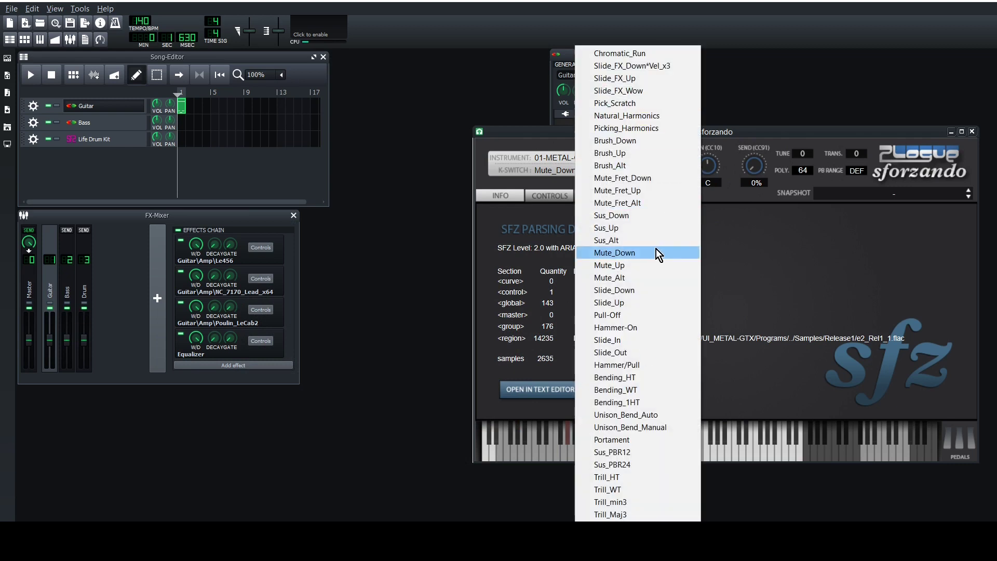
click(616, 216)
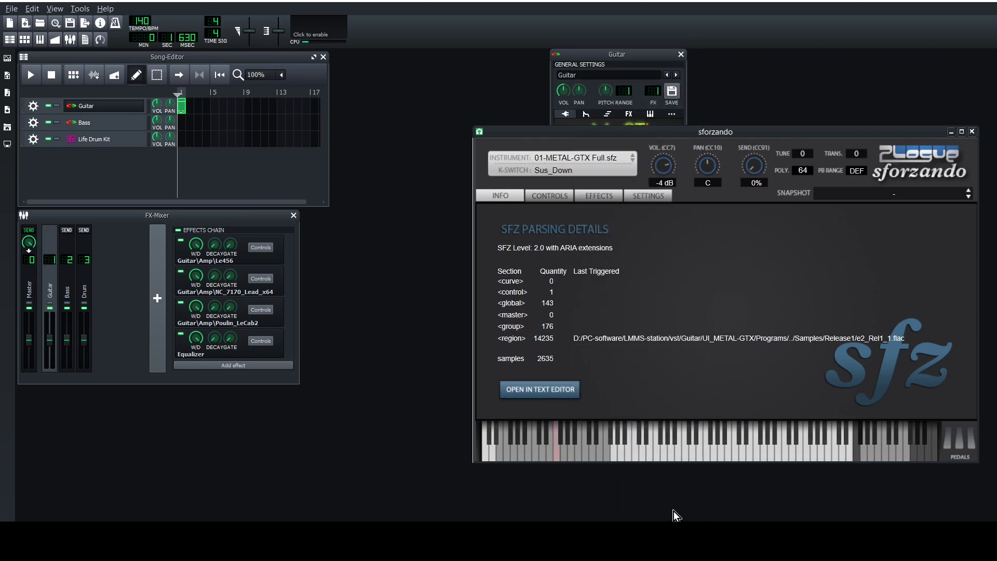
click(650, 458)
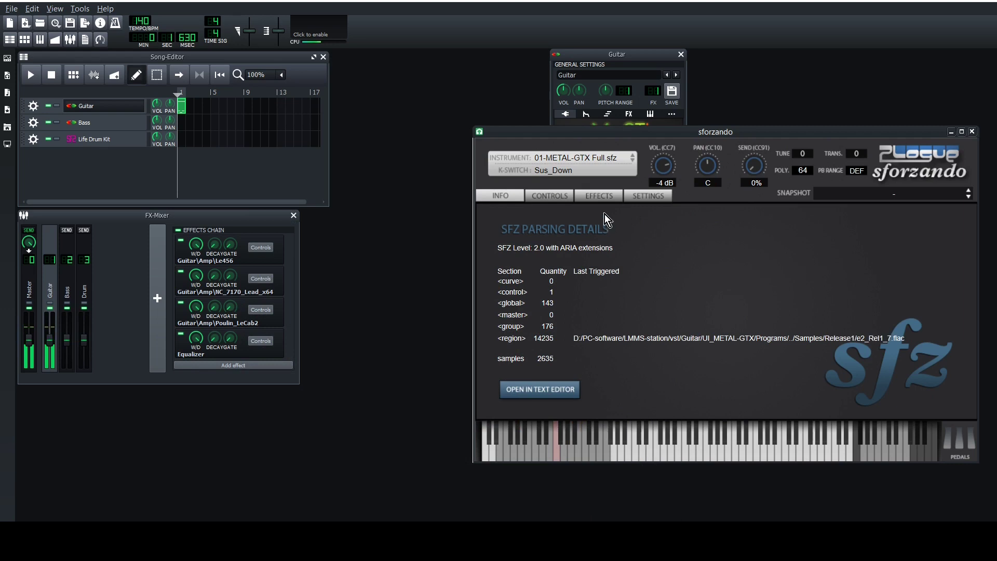
click(603, 171)
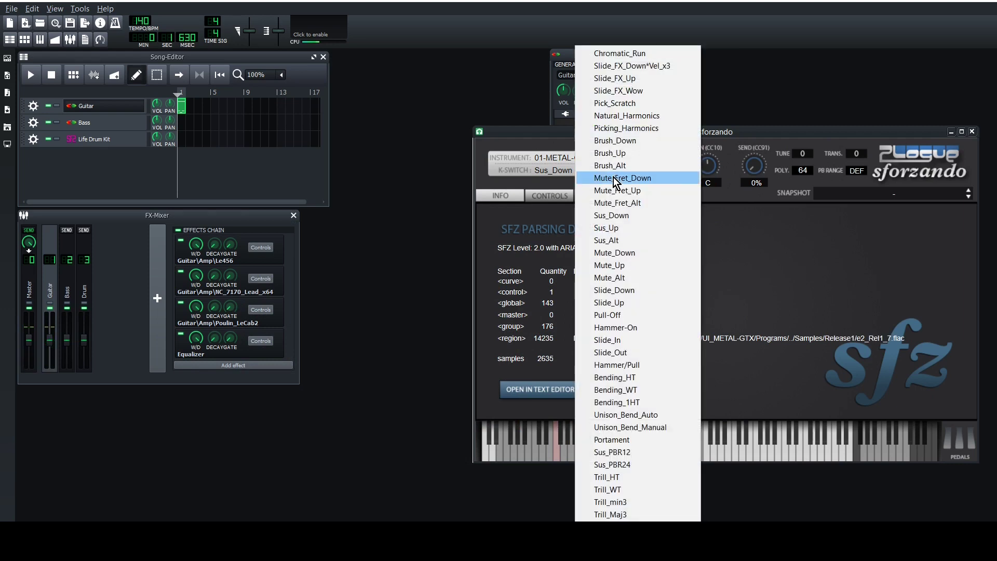
click(615, 253)
click(651, 457)
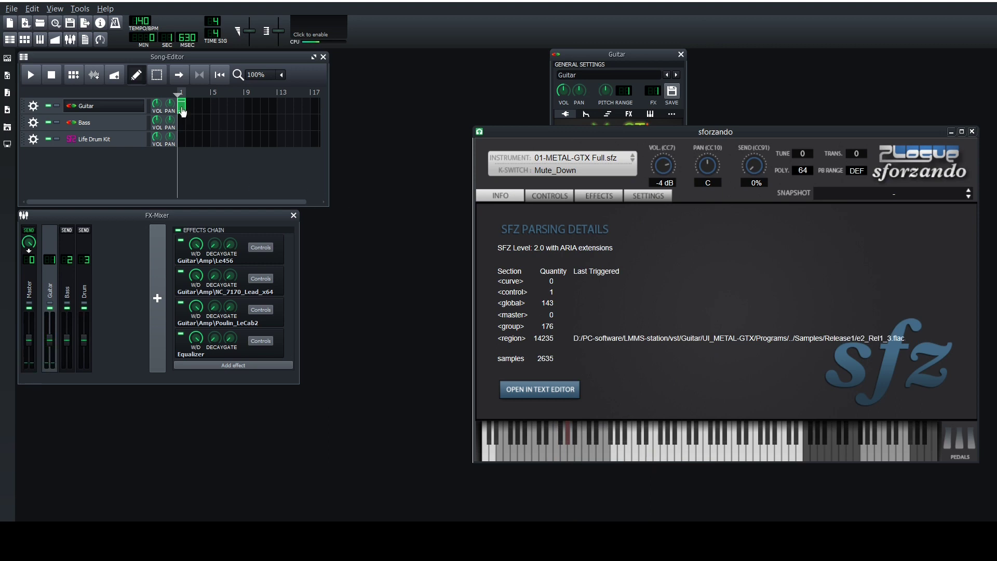
- Open the Guitar pattern in the piano roll and examine how its low key-switch notes change the articulation
right_click(183, 109)
click(198, 116)
scroll(122, 267, down, 3)
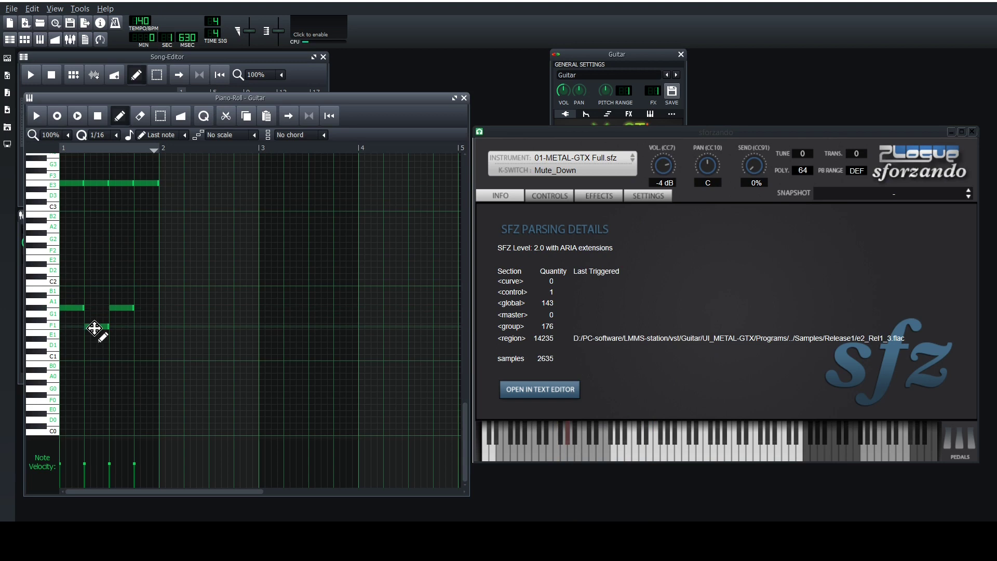
click(94, 328)
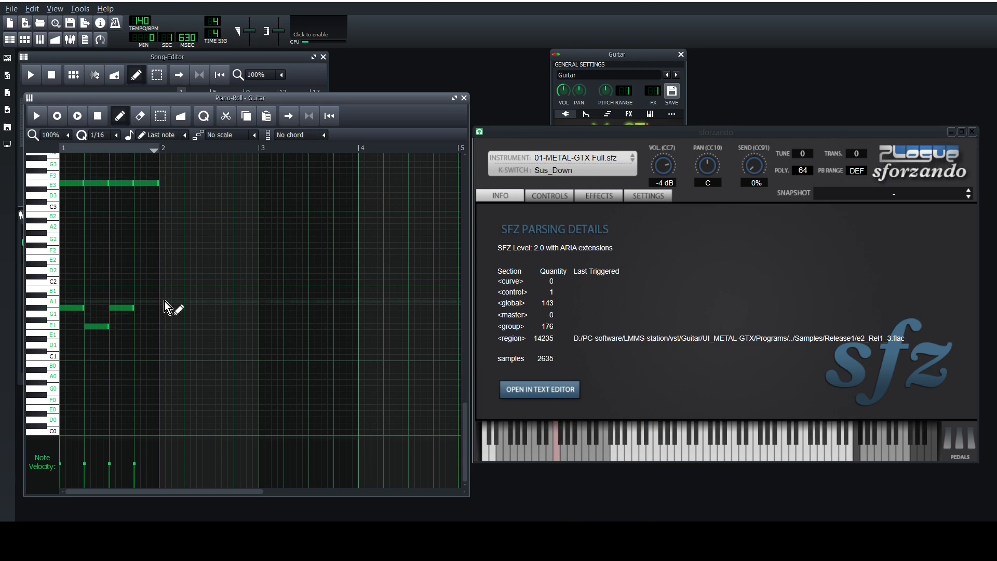
click(113, 311)
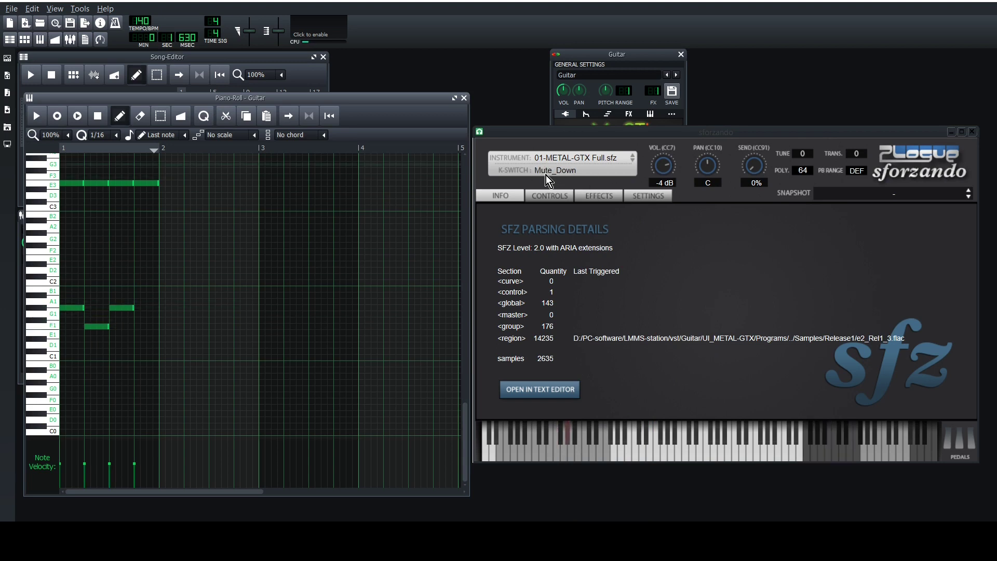
key(space)
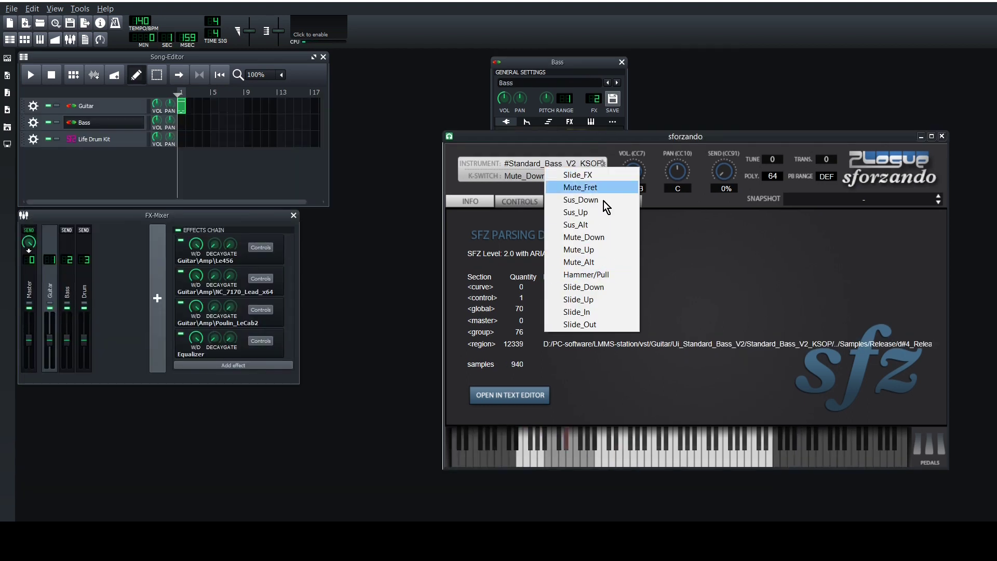
- Set the K-switch articulation of the Bass track's sforzando instrument to Sus_Down
click(592, 201)
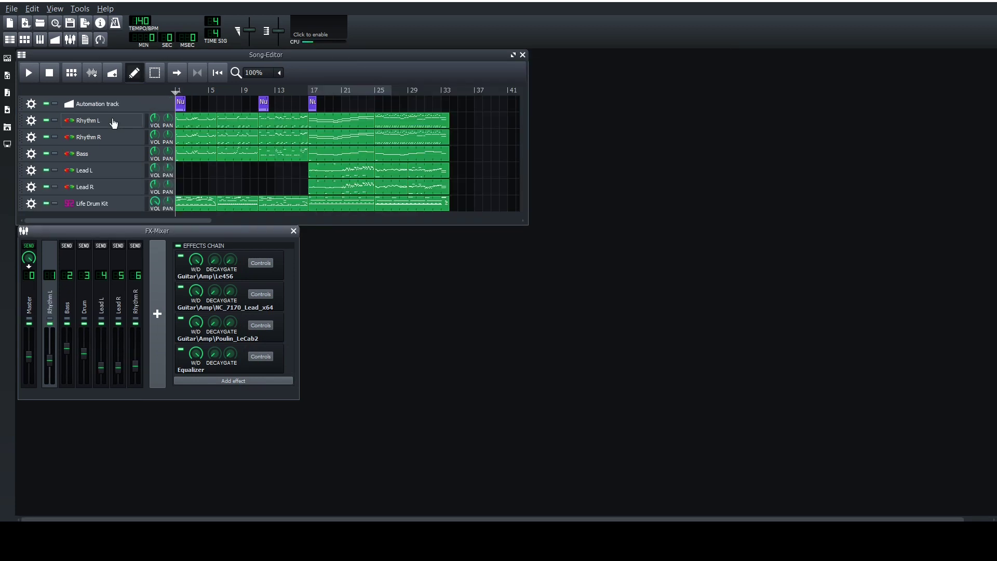
- Examine the instrument windows of the Rhythm L, Rhythm R, Lead L and Lead R tracks and close them again
click(109, 119)
click(104, 138)
click(110, 174)
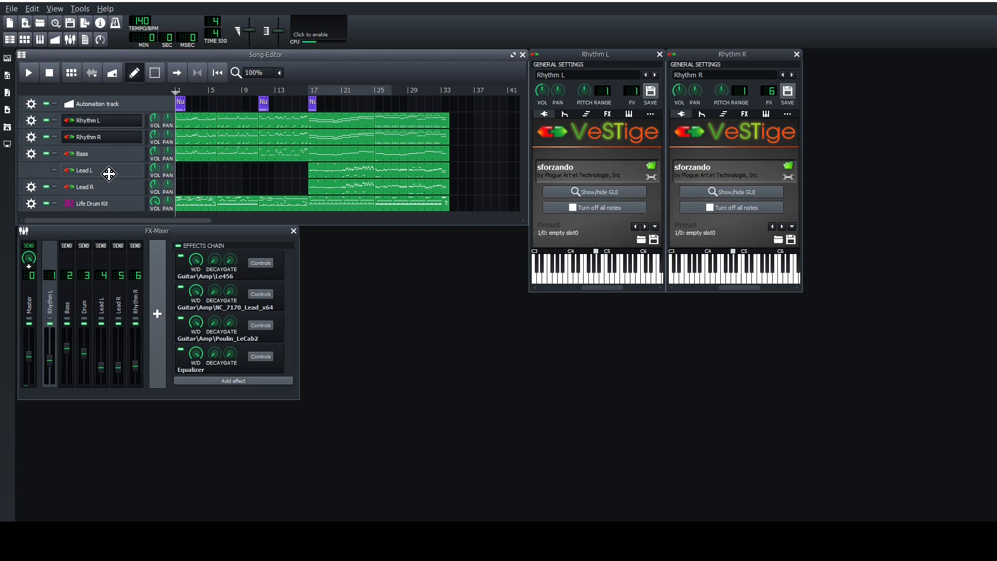
click(113, 189)
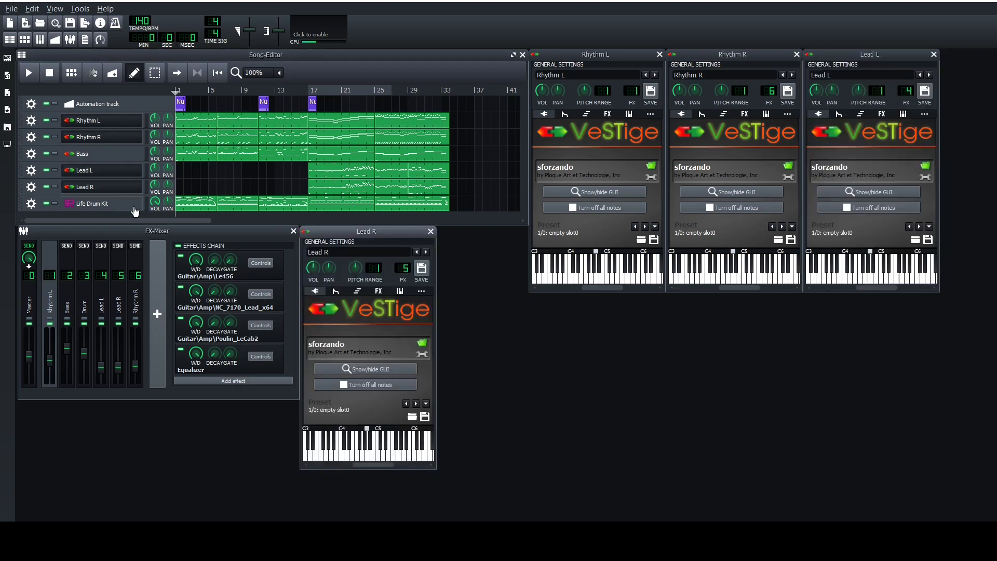
click(119, 187)
click(120, 170)
click(122, 134)
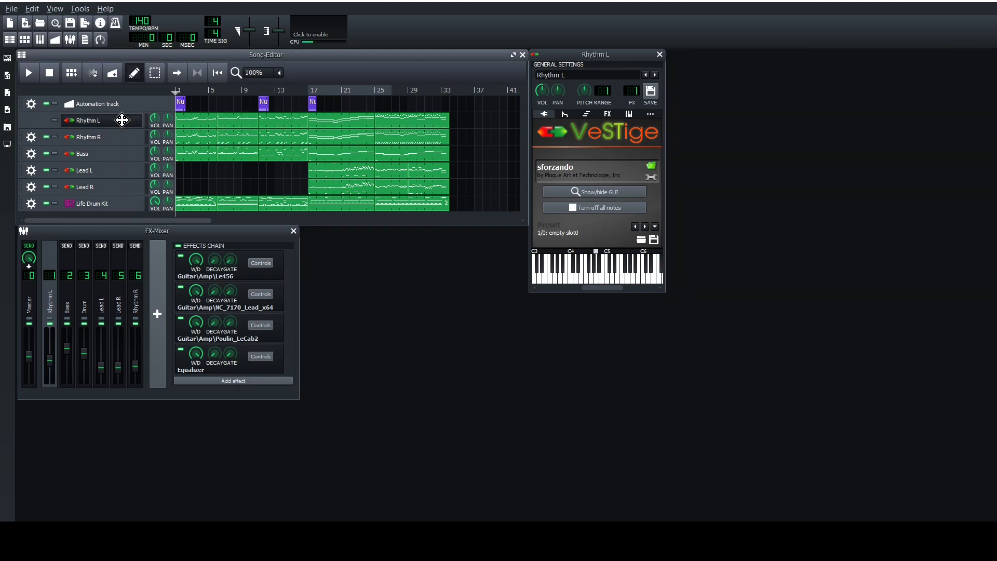
click(123, 121)
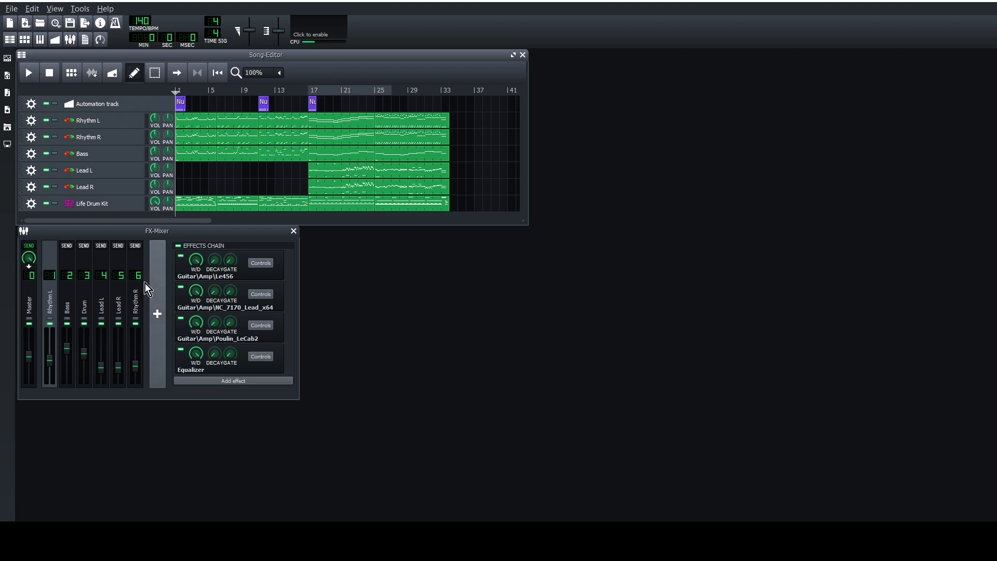
- Examine the Poulin_LeCab2 cabinet settings on the Rhythm L, Rhythm R and Lead L mixer channels
click(261, 325)
click(95, 233)
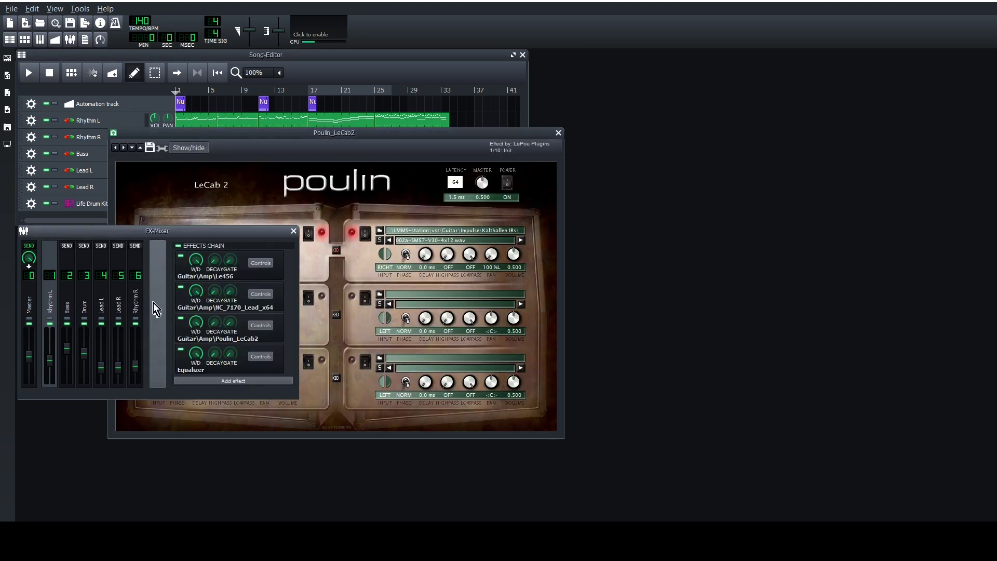
click(135, 297)
click(261, 326)
click(398, 152)
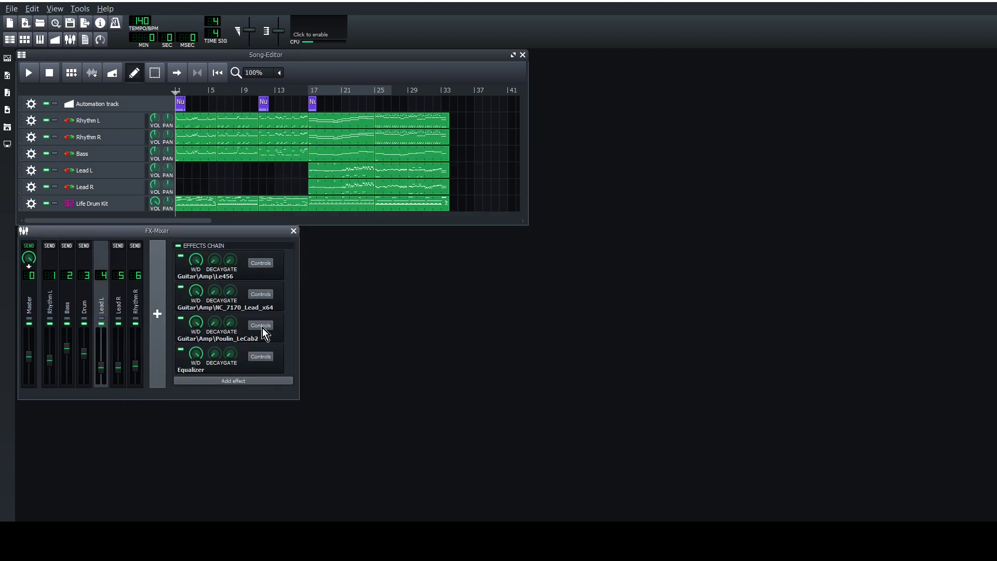
click(261, 325)
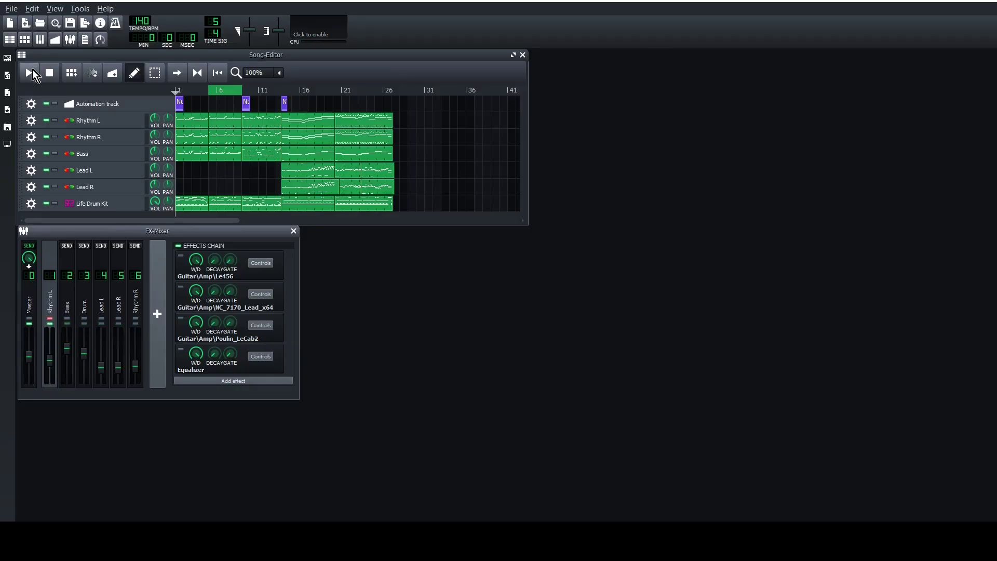
- Play the looped section with Rhythm L soloed, and open and enable its Le456 and NC_7170_Lead_x64 amp effects
click(33, 70)
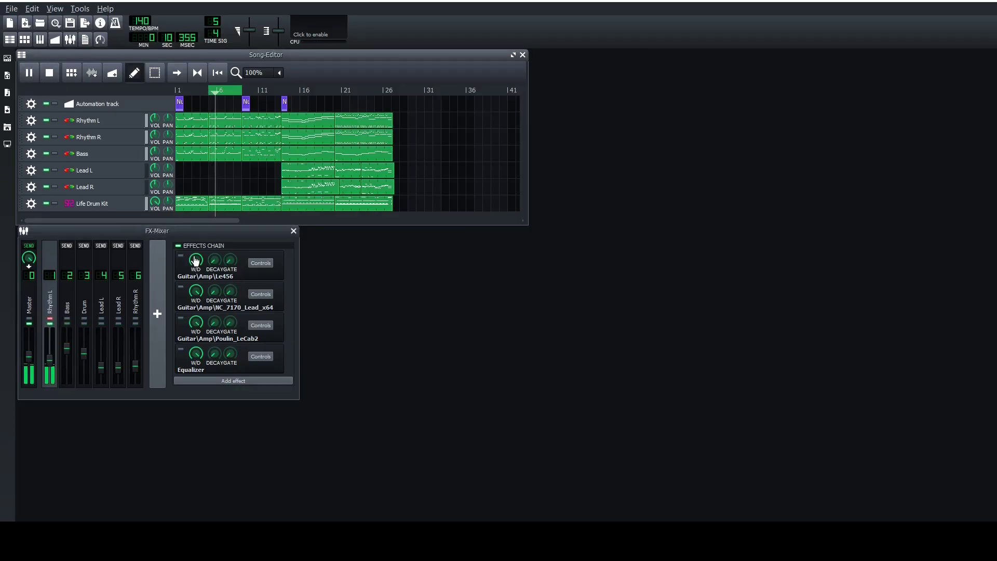
click(260, 263)
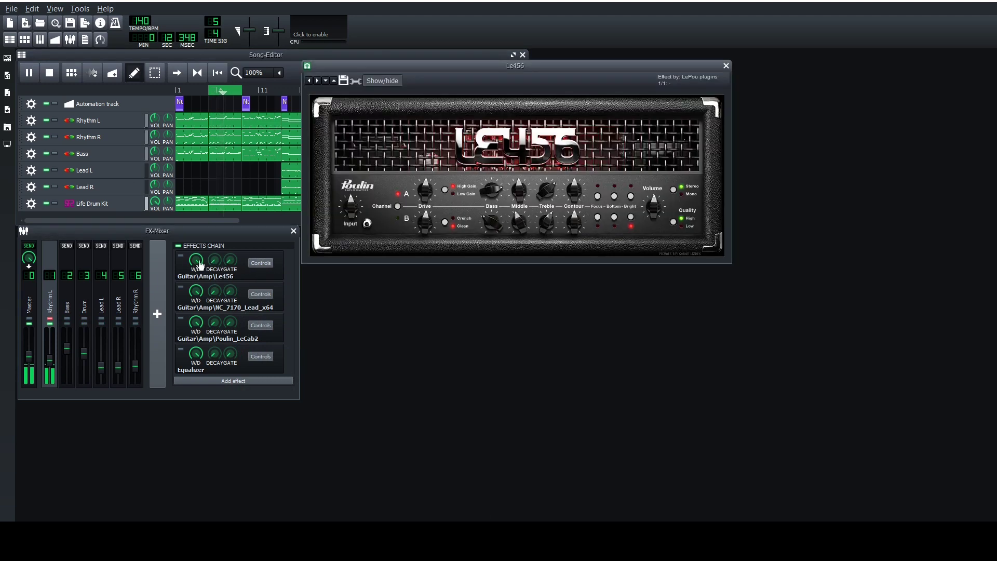
click(181, 256)
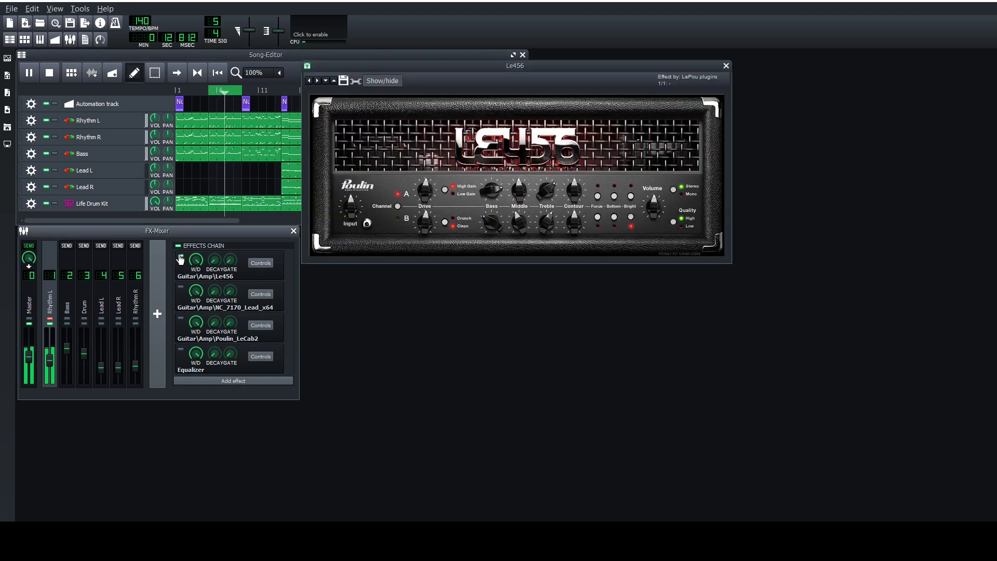
click(261, 295)
click(181, 287)
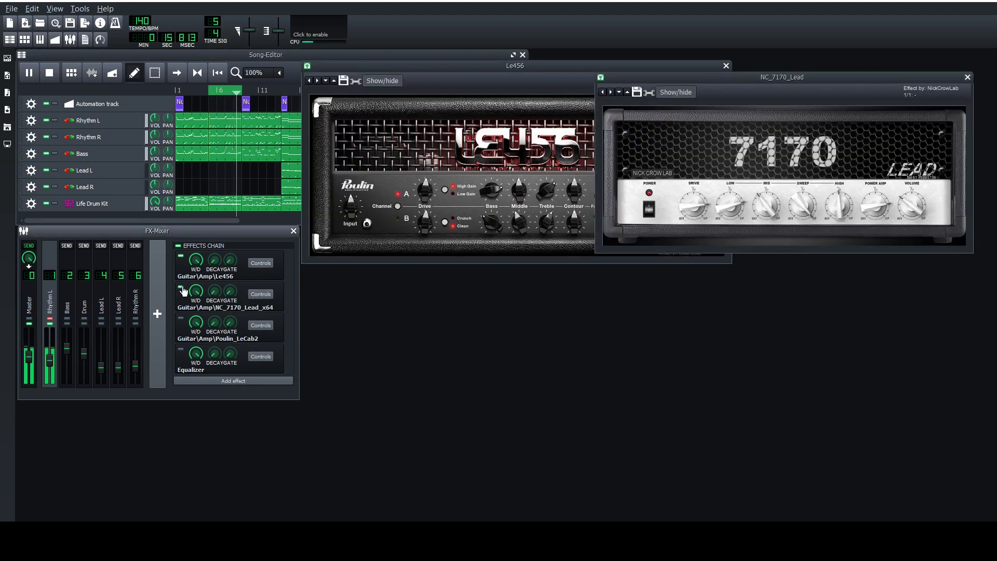
- Open and enable the Poulin_LeCab2 and Equalizer effects on the Rhythm L channel
click(260, 326)
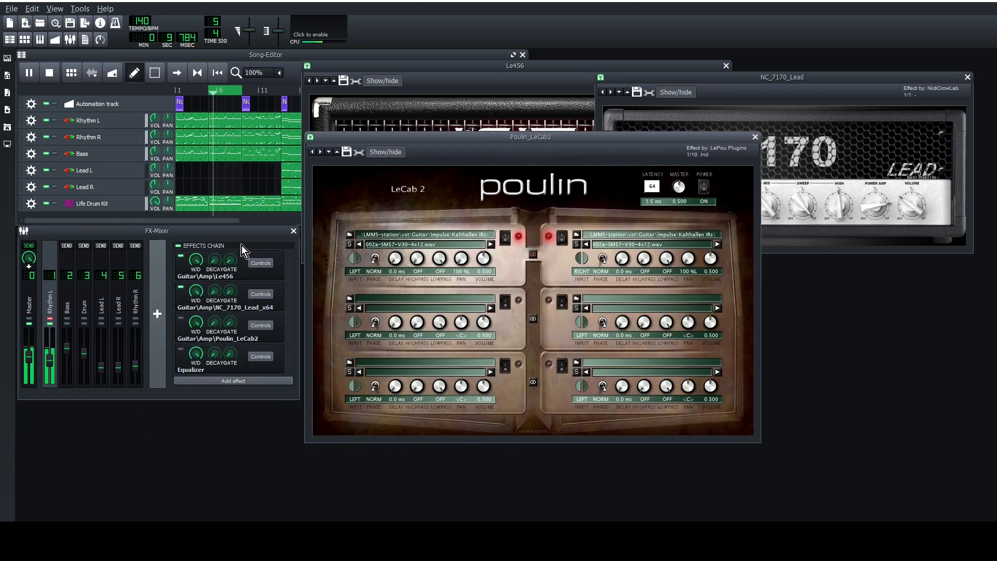
click(182, 319)
click(260, 357)
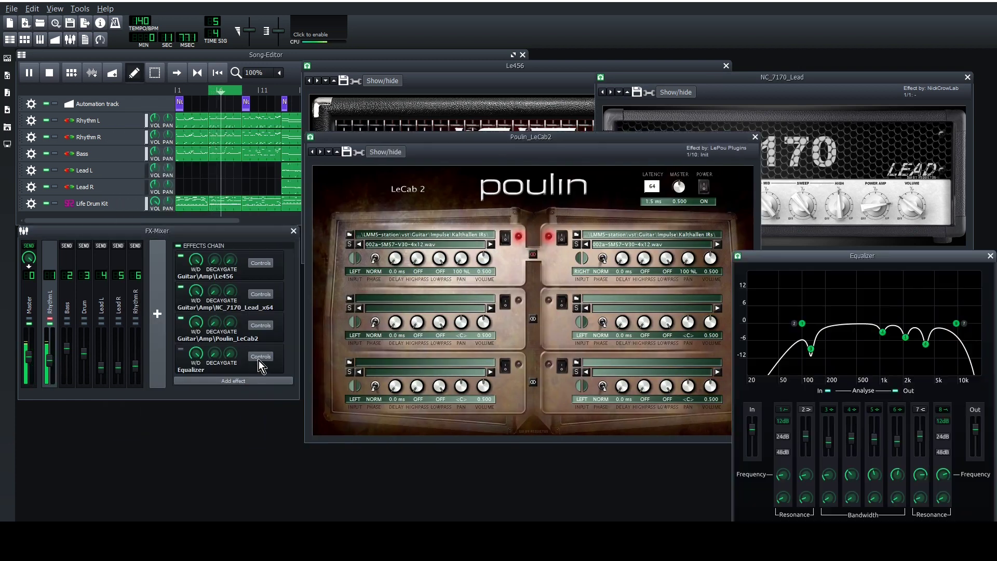
click(182, 349)
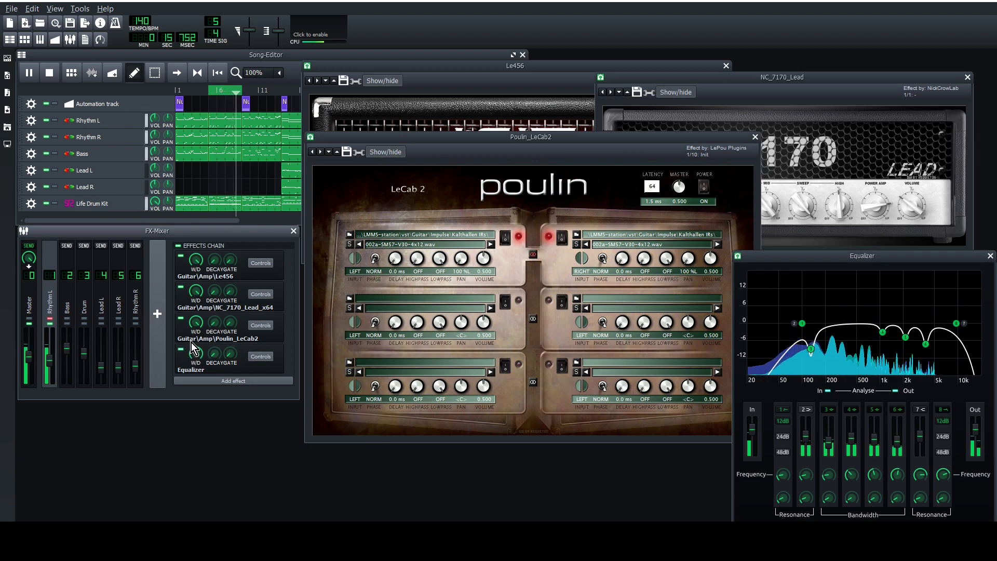
- Unmute the Rhythm R mixer channel so it plays along with Rhythm L, and select that channel
click(136, 324)
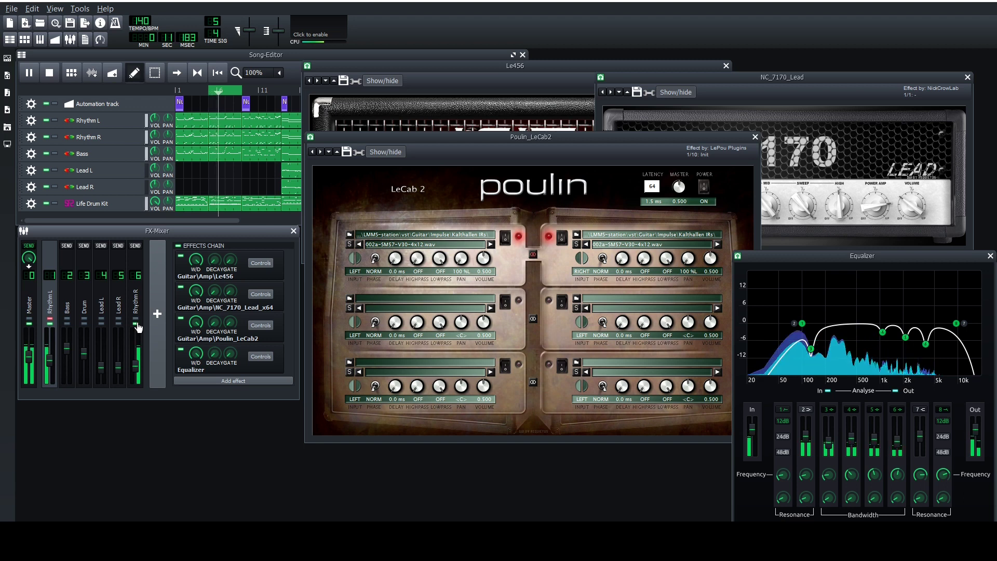
click(136, 304)
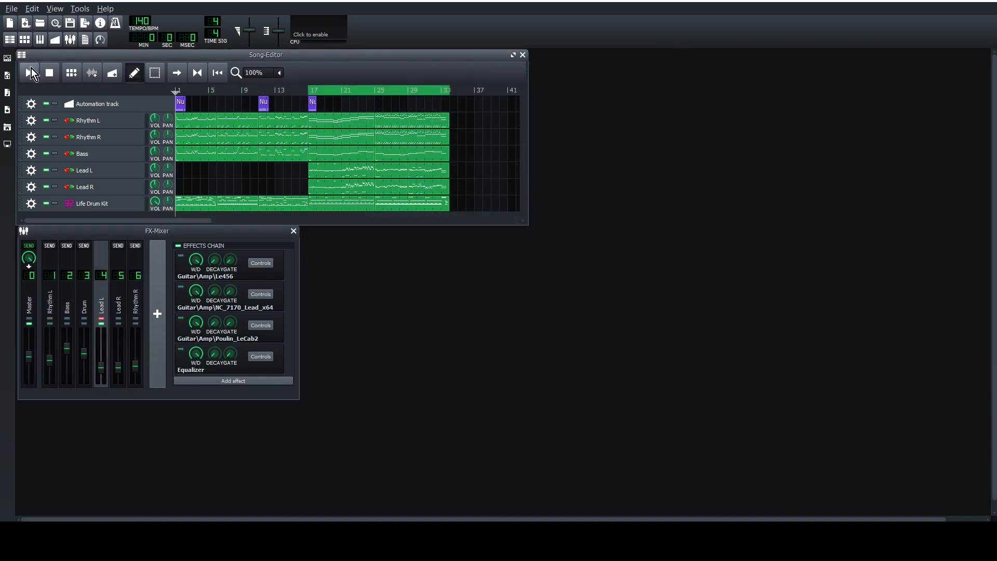
- Open and enable the Le456 and NC_7170_Lead_x64 amp effects on the soloed Lead L channel during playback
click(257, 264)
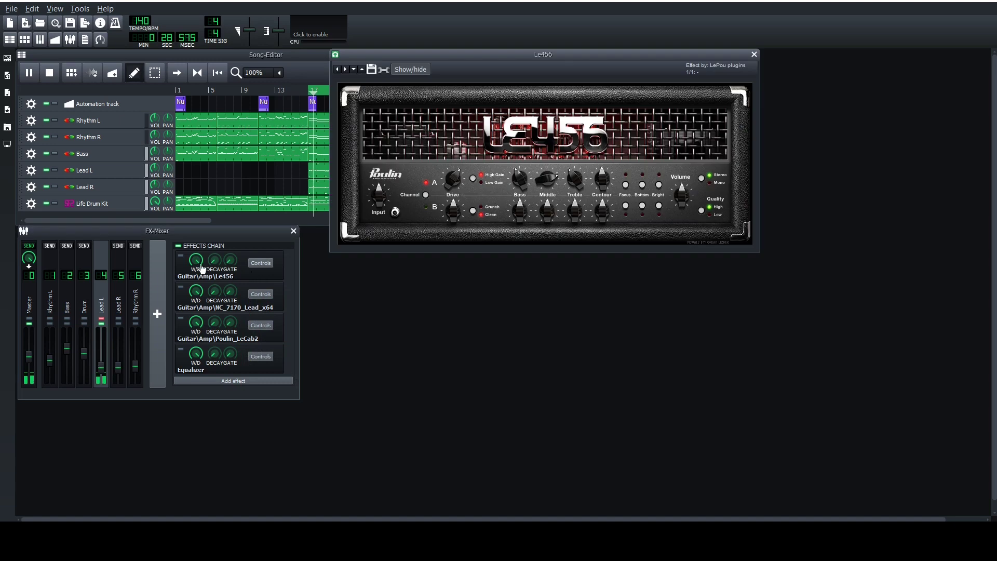
click(182, 257)
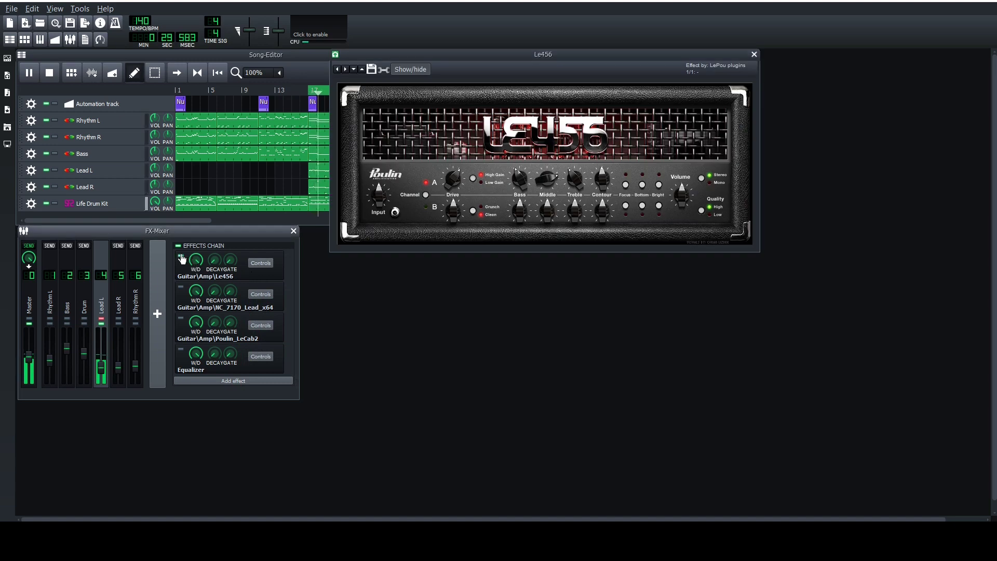
click(261, 295)
click(181, 288)
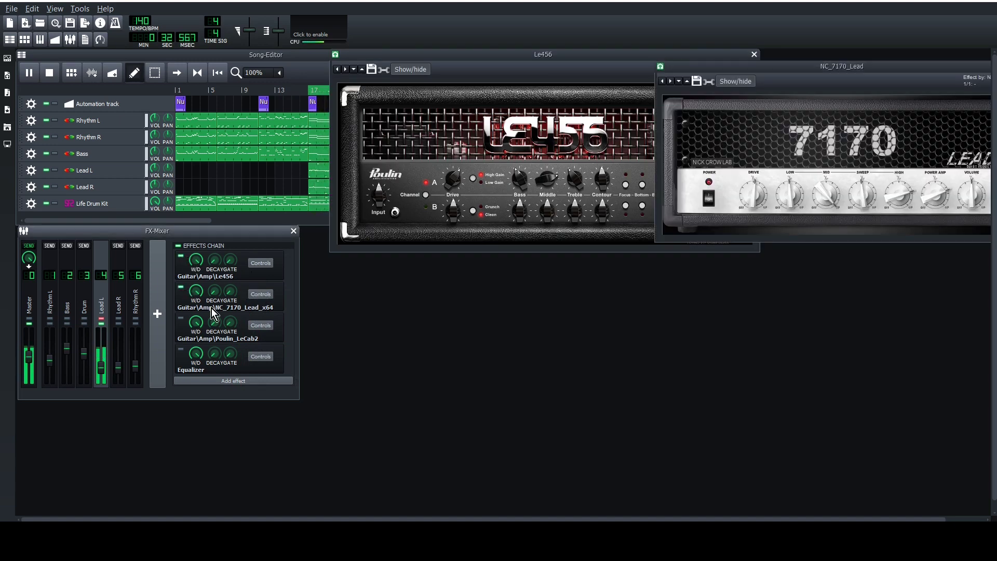
- Open and enable the Poulin_LeCab2 and Equalizer effects on the Lead L channel
click(258, 326)
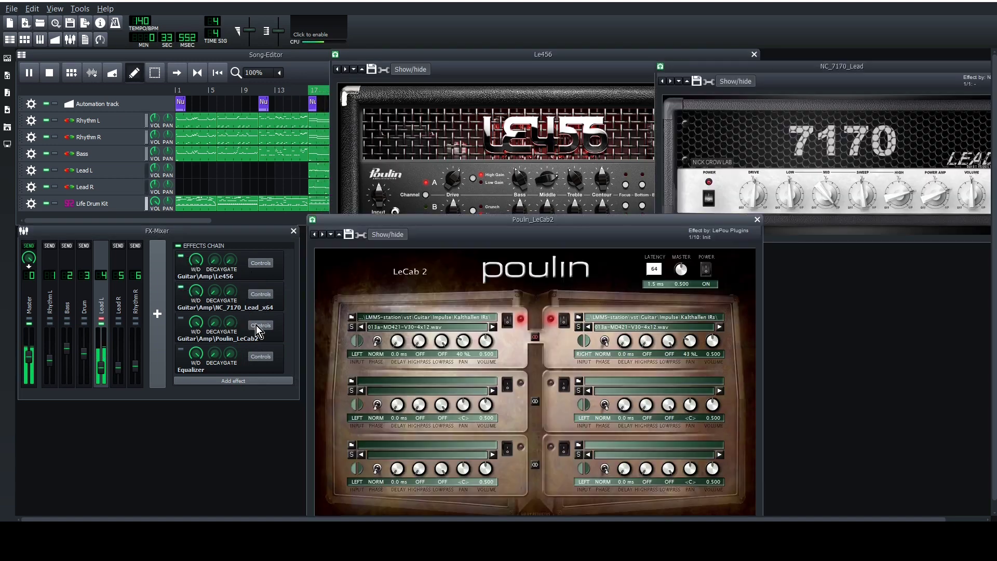
click(181, 320)
click(263, 357)
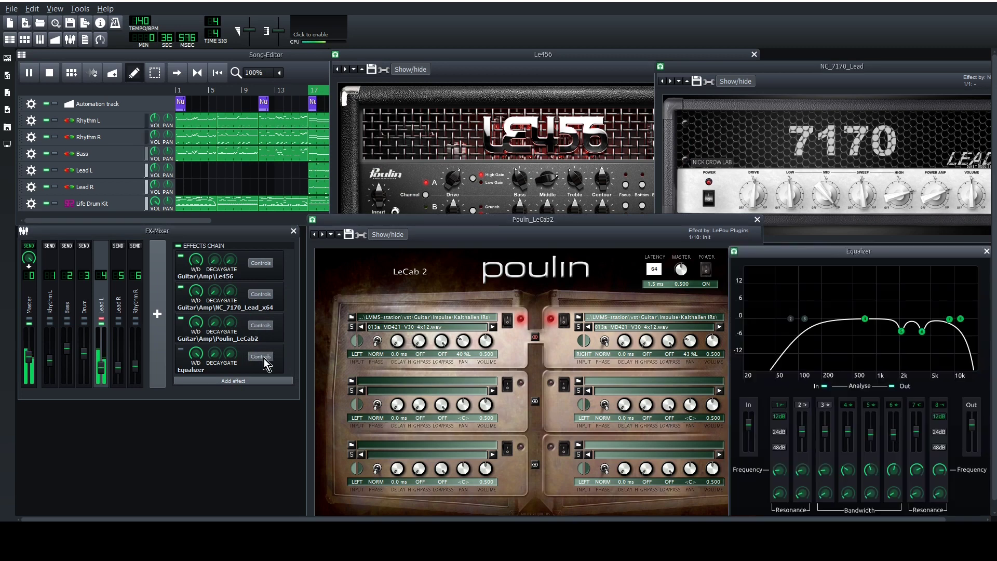
click(181, 350)
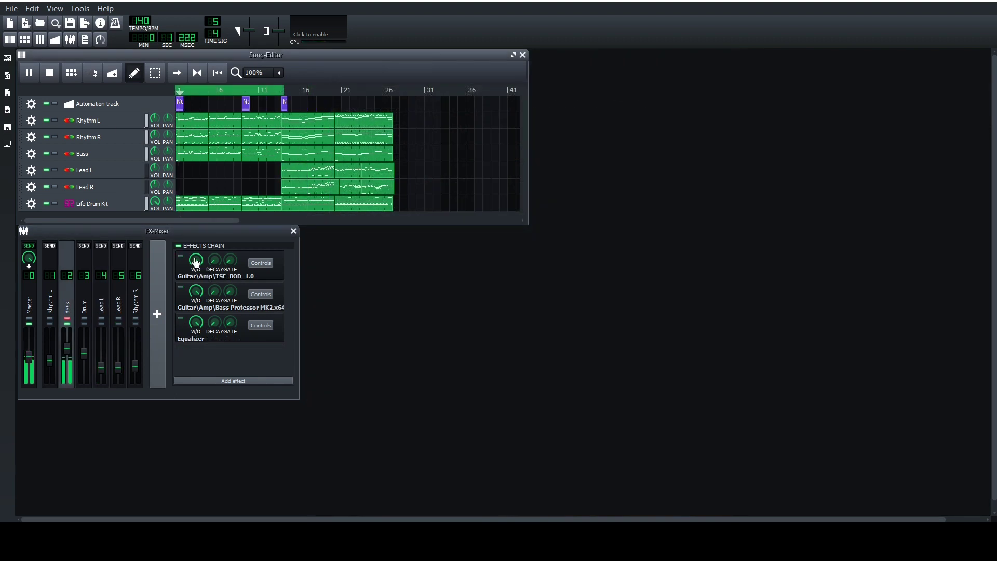
- Open and enable the TSE_BOD_1.0, Bass Professor MK2 and Equalizer effects on the soloed Bass channel during playback
click(260, 262)
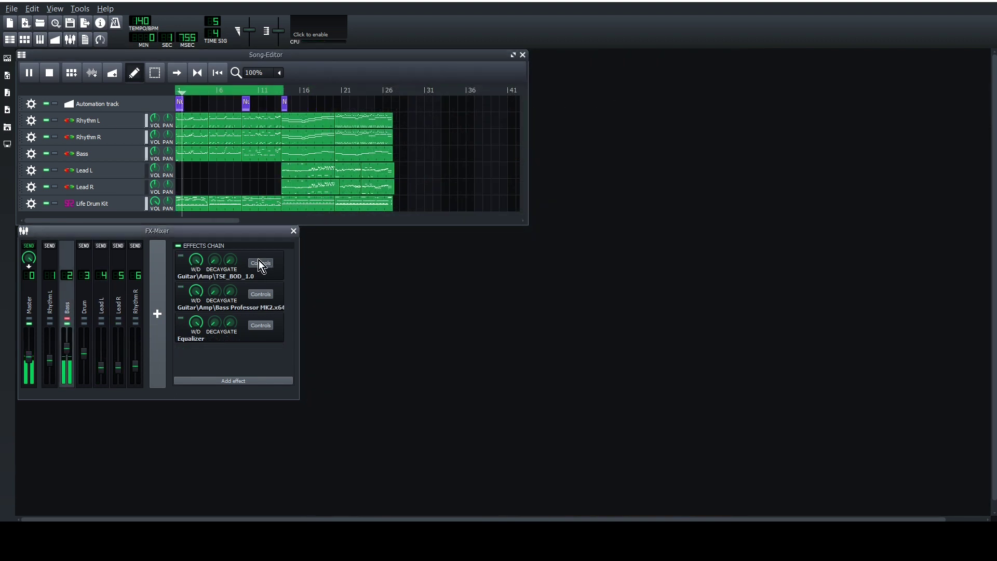
click(261, 294)
click(181, 289)
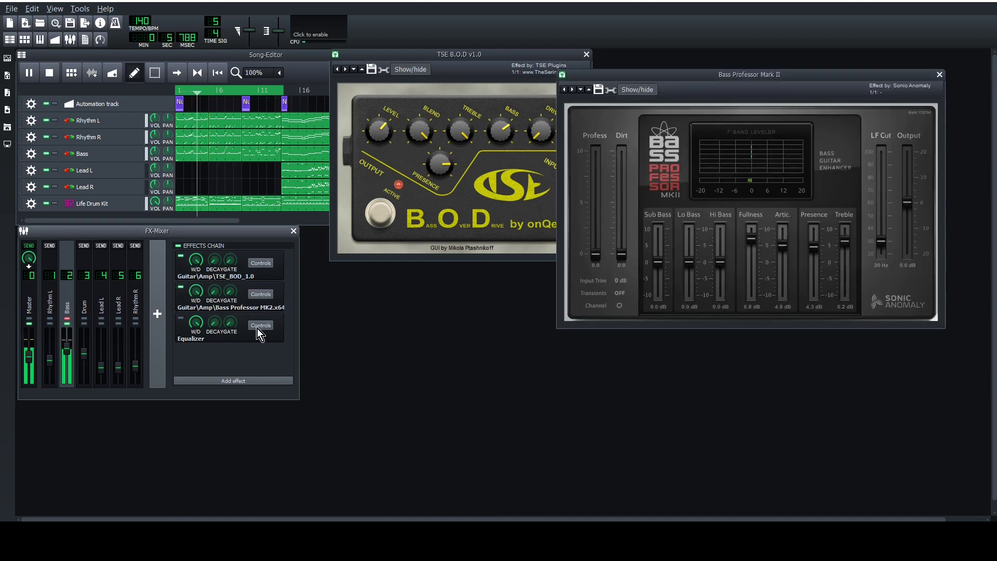
click(261, 325)
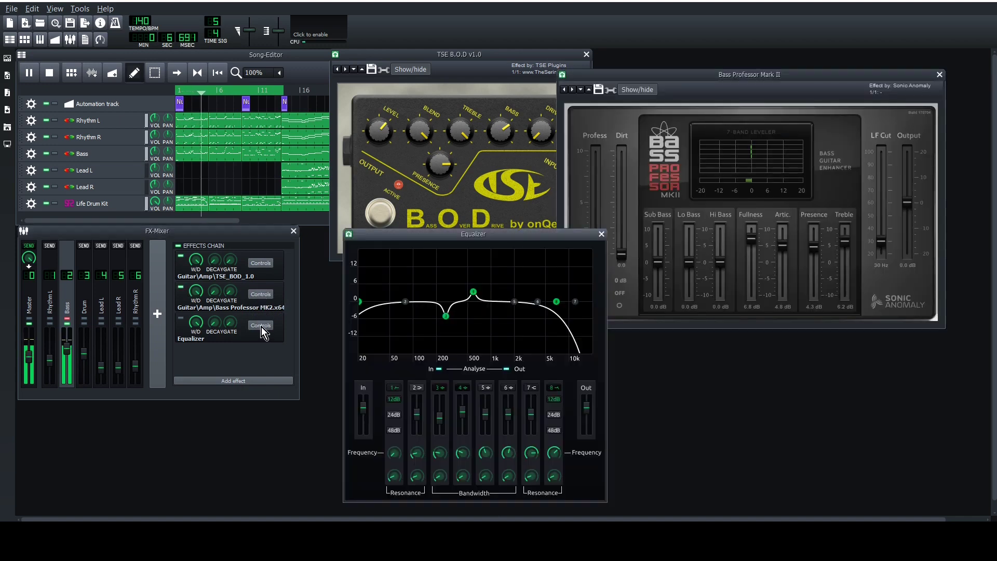
click(181, 318)
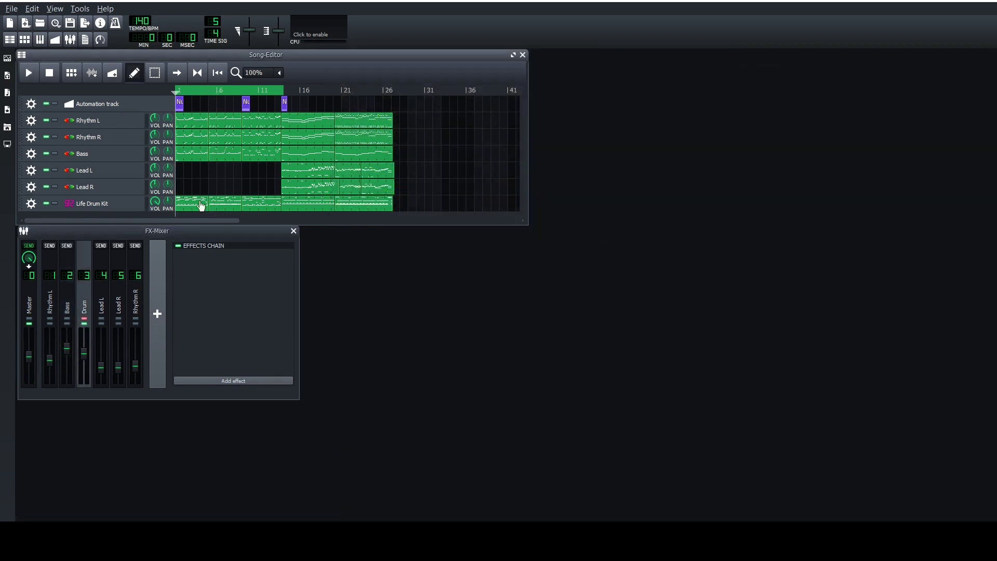
- Open the first Life Drum Kit clip in the piano roll and play the soloed drums
right_click(202, 206)
click(210, 209)
click(25, 59)
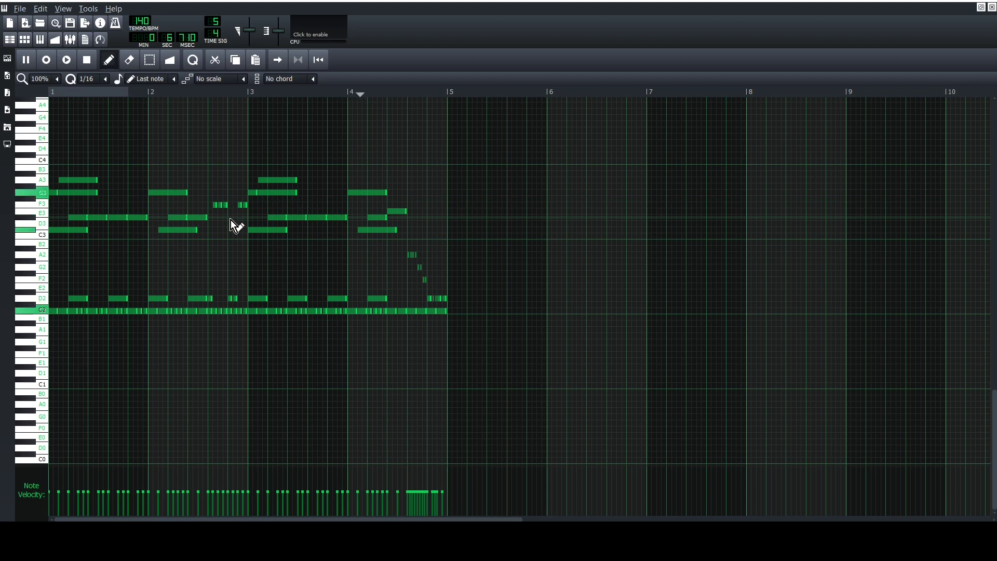
scroll(624, 297, up, 2)
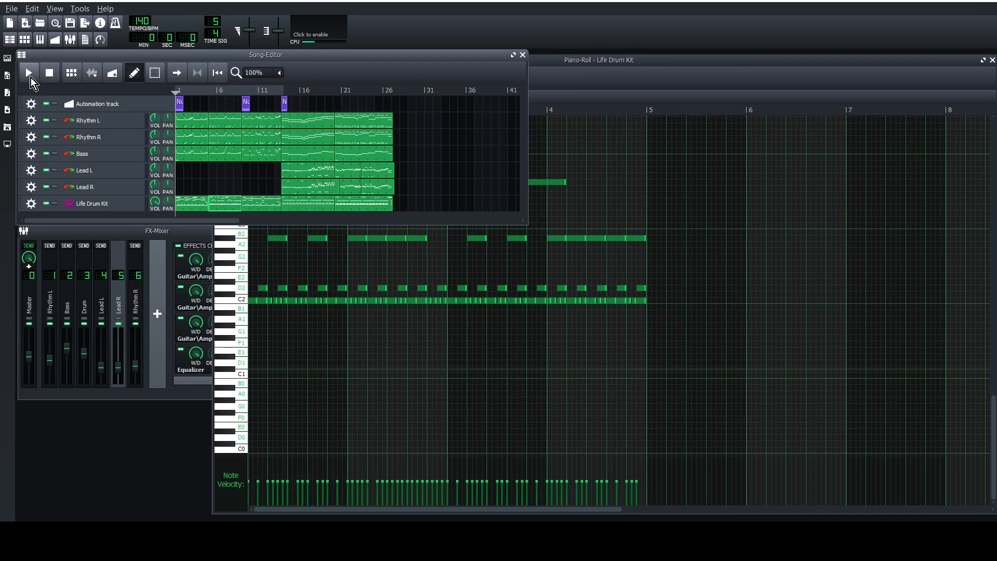
- Play the full song and view the first clips of Rhythm L, Rhythm R, Bass and Life Drum Kit in the piano roll
click(30, 77)
right_click(183, 122)
click(192, 129)
right_click(188, 141)
click(195, 150)
right_click(187, 152)
click(193, 161)
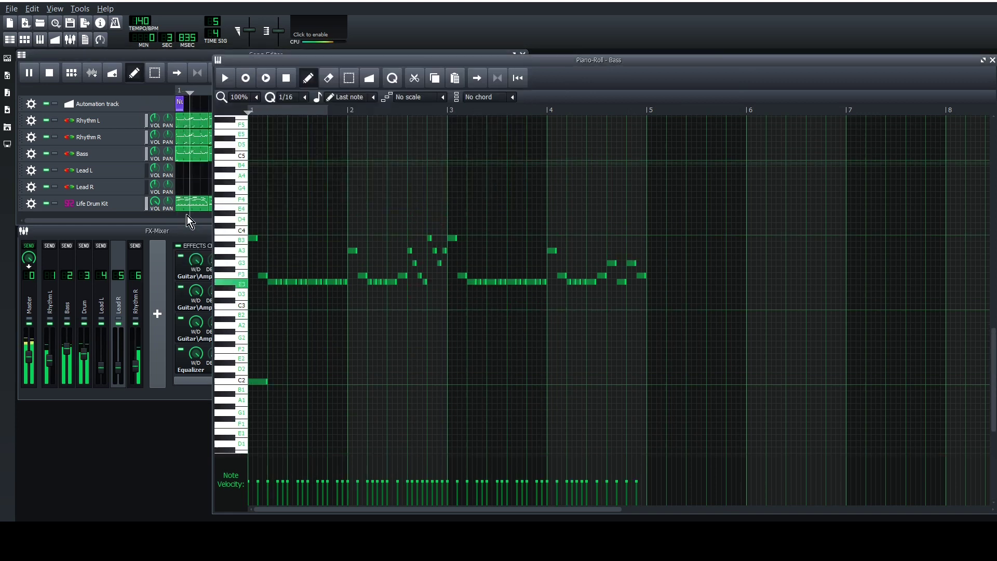
right_click(186, 204)
click(192, 212)
click(249, 121)
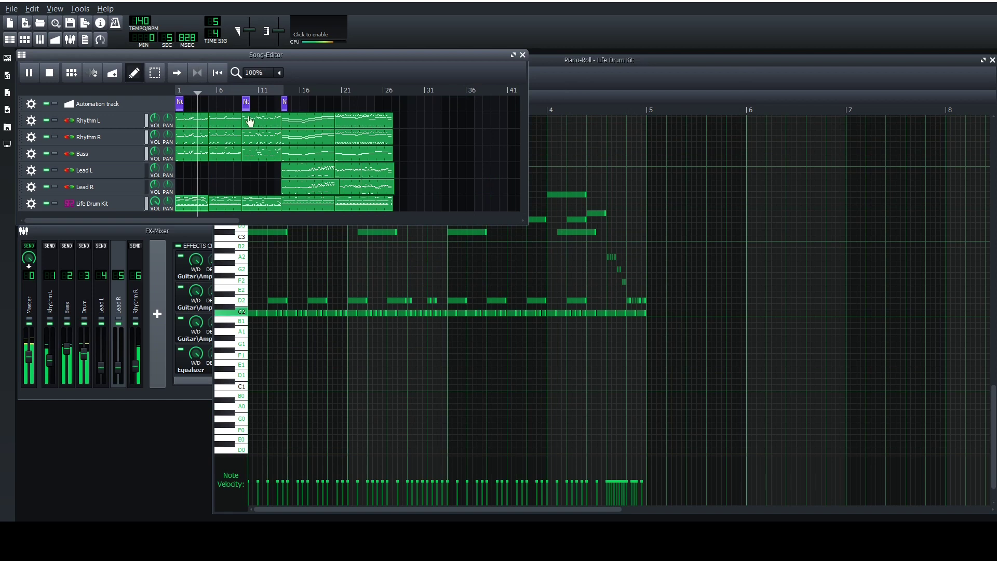
- View the second clips of Rhythm L, Rhythm R, Bass and Life Drum Kit in the piano roll during playback
right_click(228, 123)
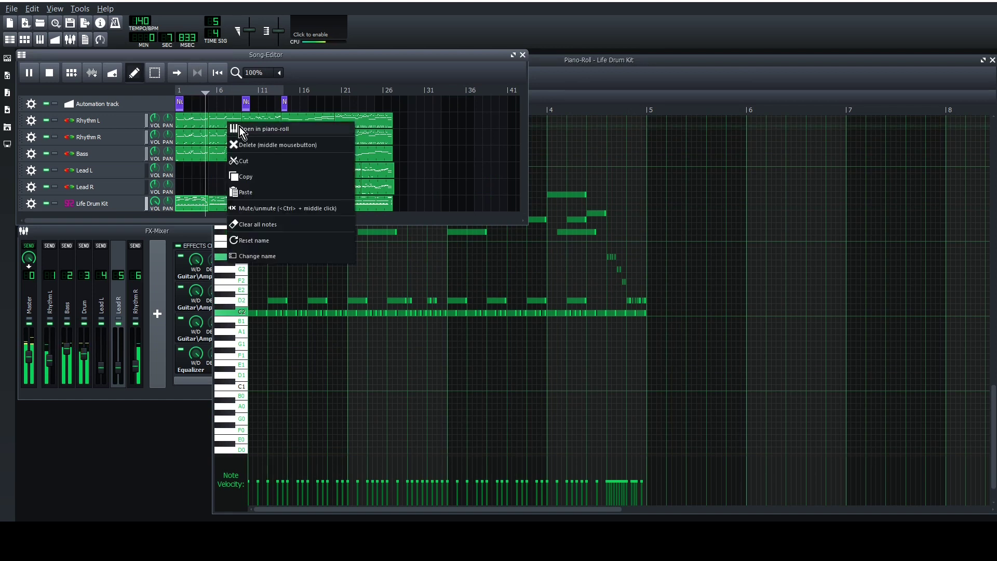
click(239, 126)
click(196, 72)
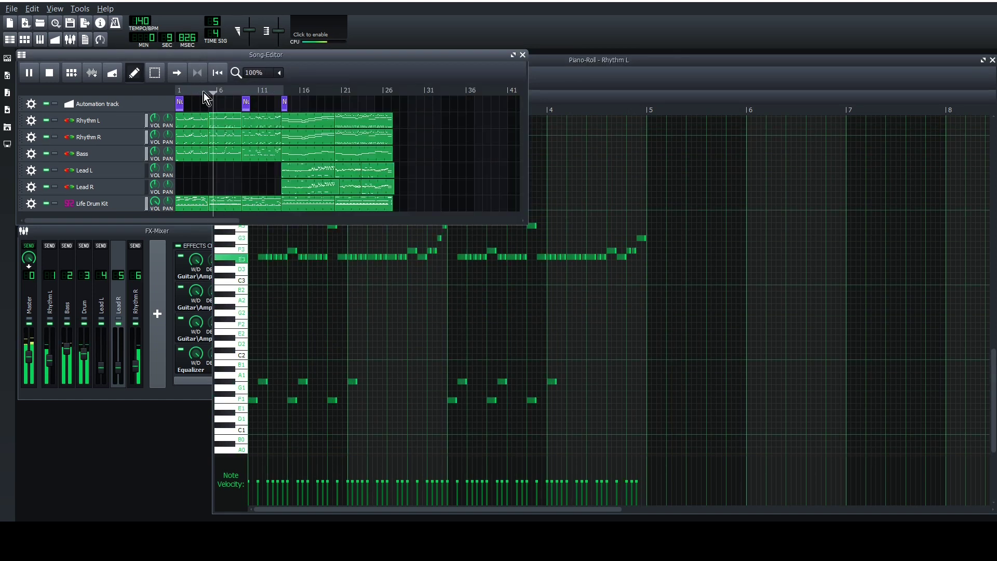
right_click(227, 138)
click(239, 145)
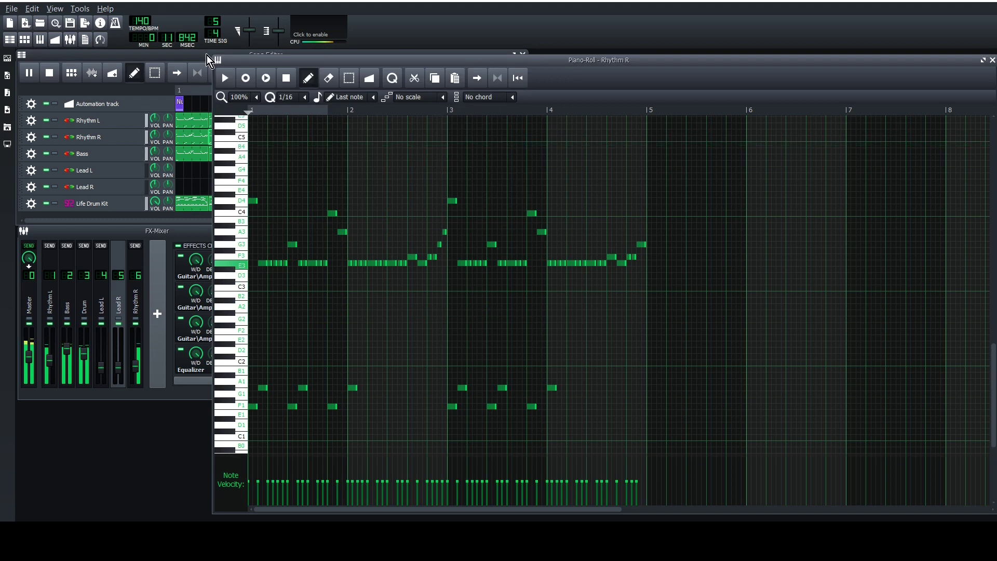
click(207, 55)
double_click(221, 154)
click(192, 60)
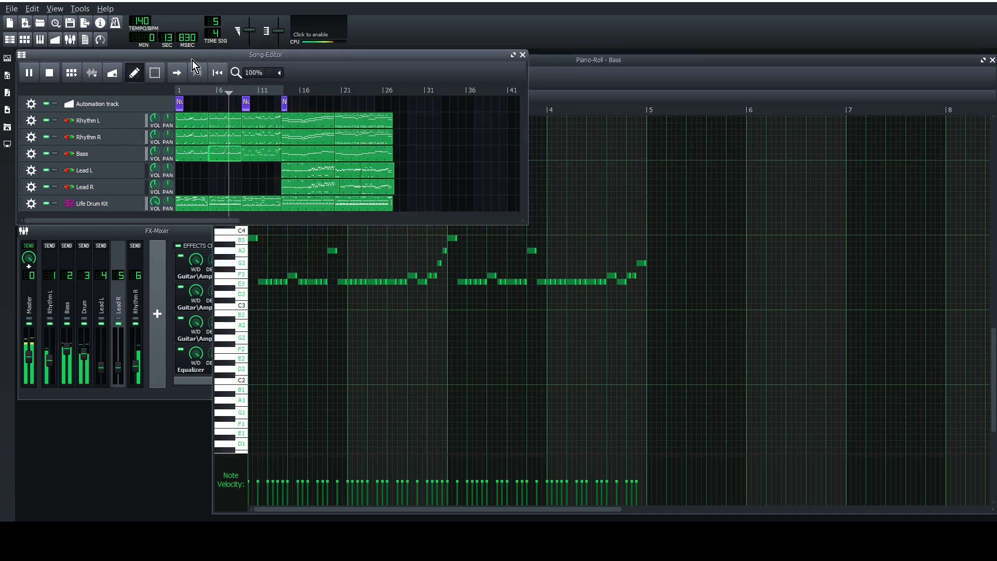
right_click(223, 204)
click(235, 210)
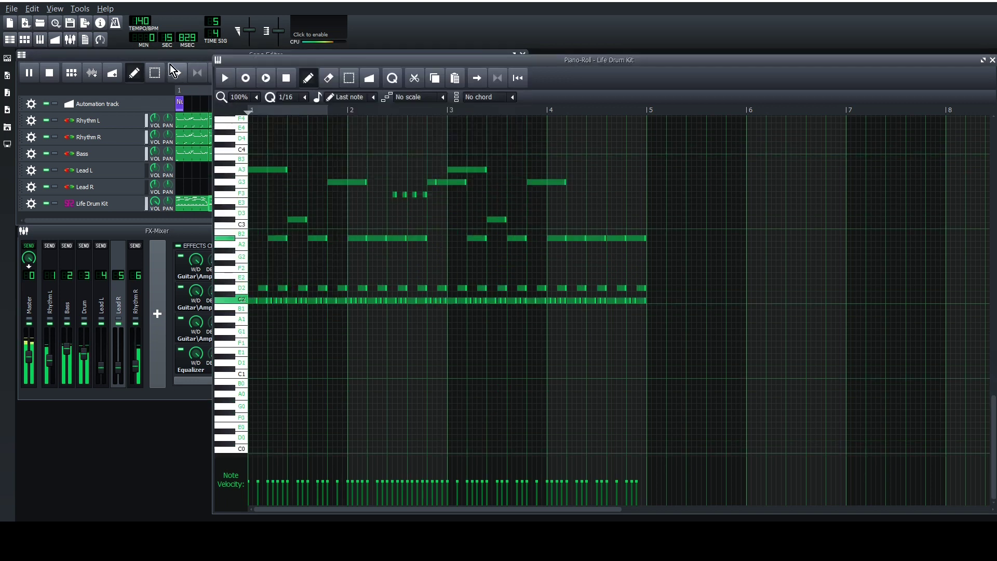
click(193, 86)
- View the third clips of Rhythm L, Rhythm R, Bass and Life Drum Kit in the piano roll during playback
double_click(279, 121)
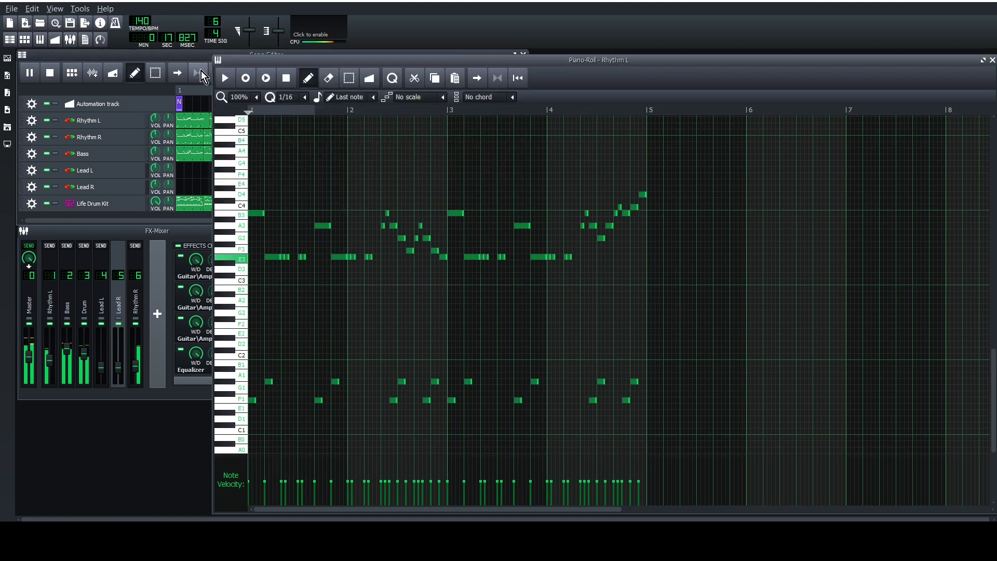
click(189, 60)
right_click(246, 138)
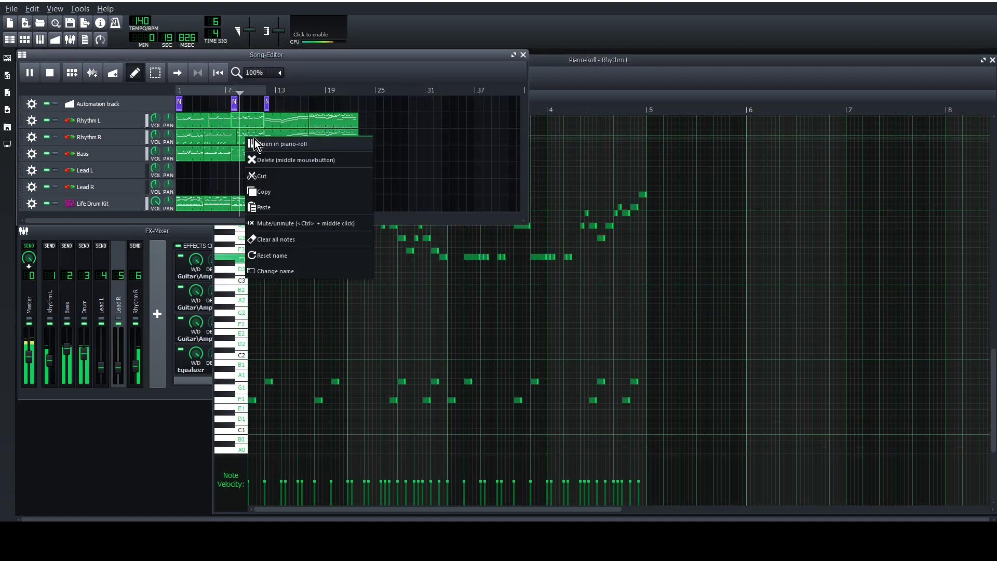
click(255, 141)
click(184, 60)
right_click(267, 157)
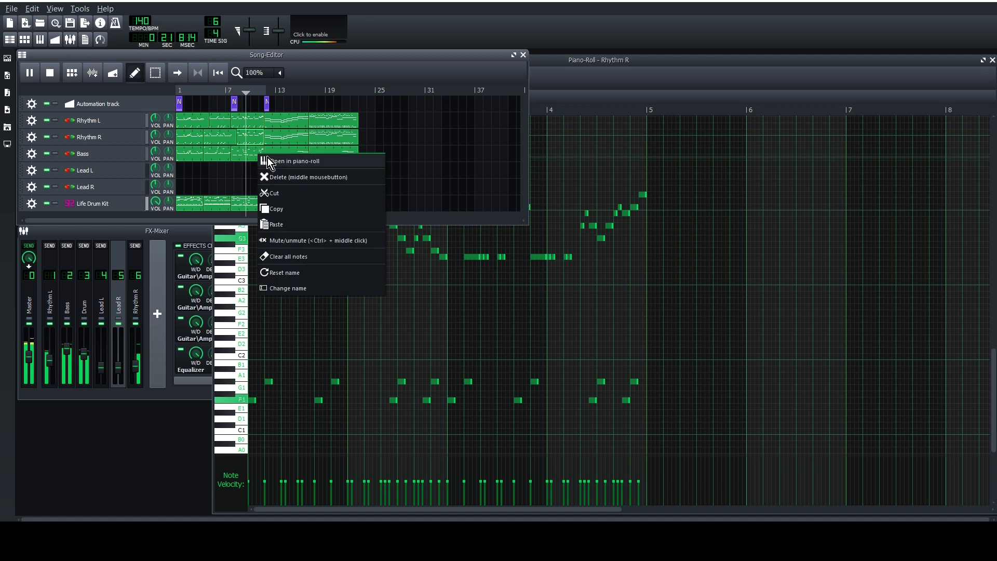
click(267, 160)
click(179, 59)
right_click(242, 201)
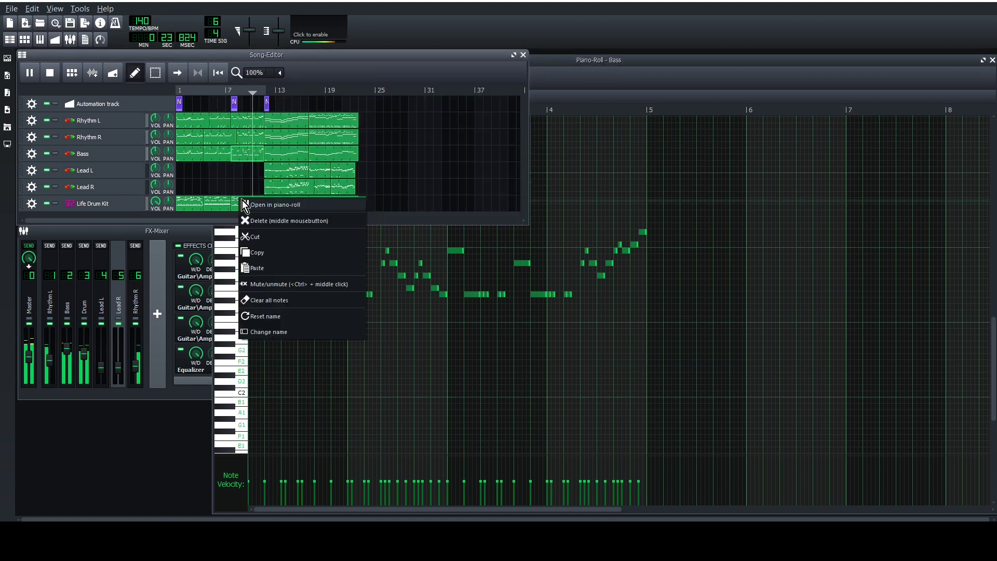
click(244, 204)
click(177, 55)
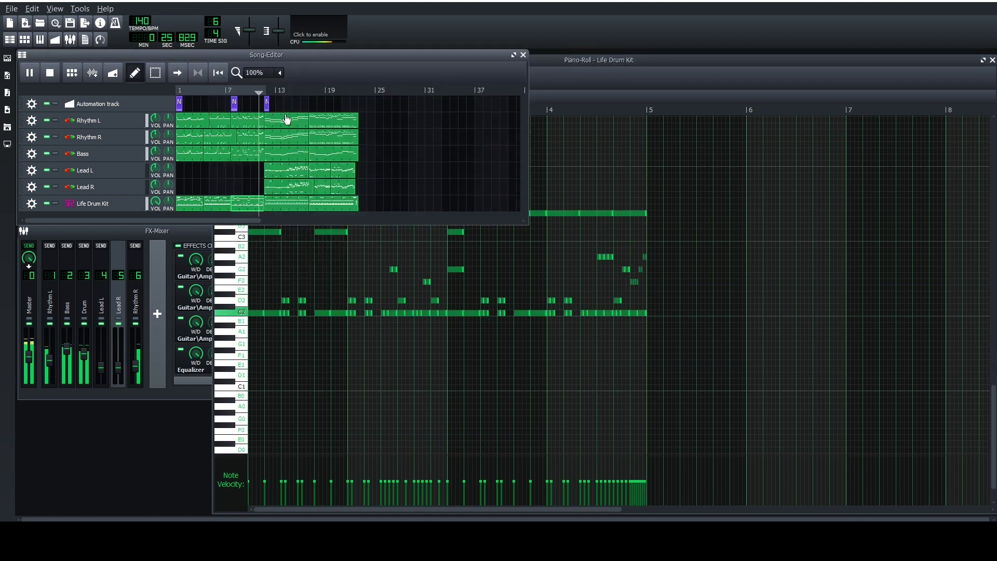
- View the fourth clips of Rhythm L, Rhythm R and Bass in the piano roll during playback
right_click(288, 120)
click(295, 122)
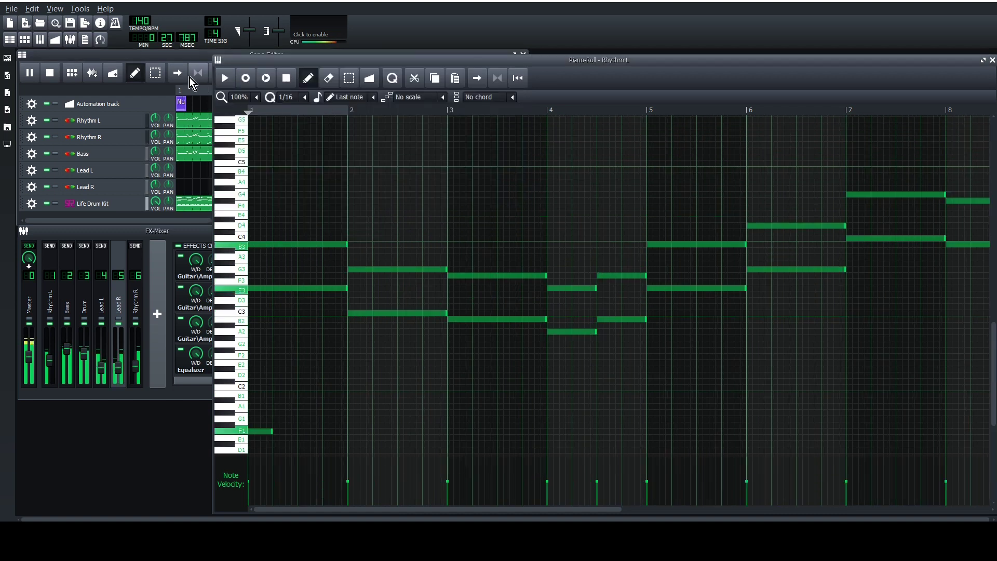
ctrl+scroll(516, 223, down, 1)
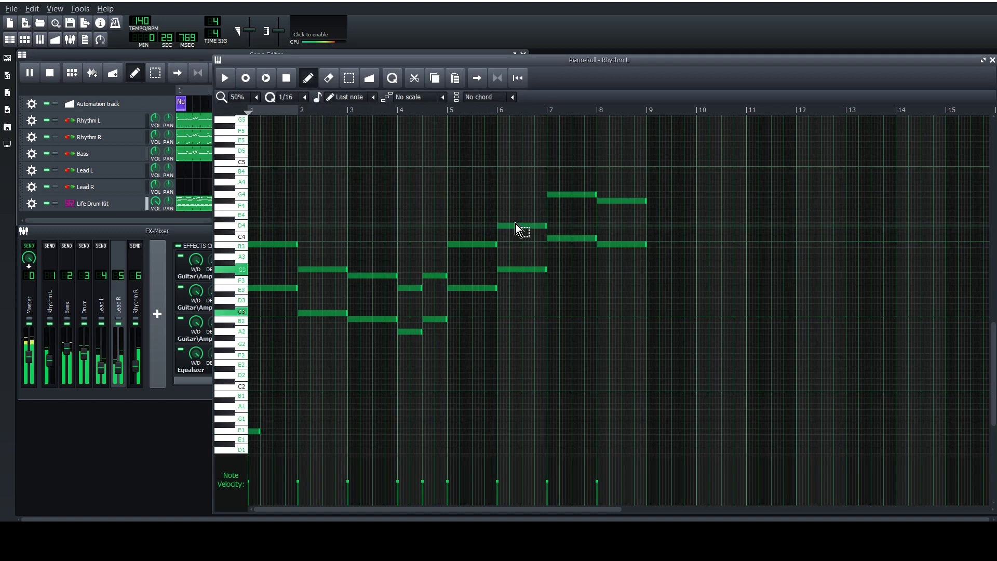
click(147, 61)
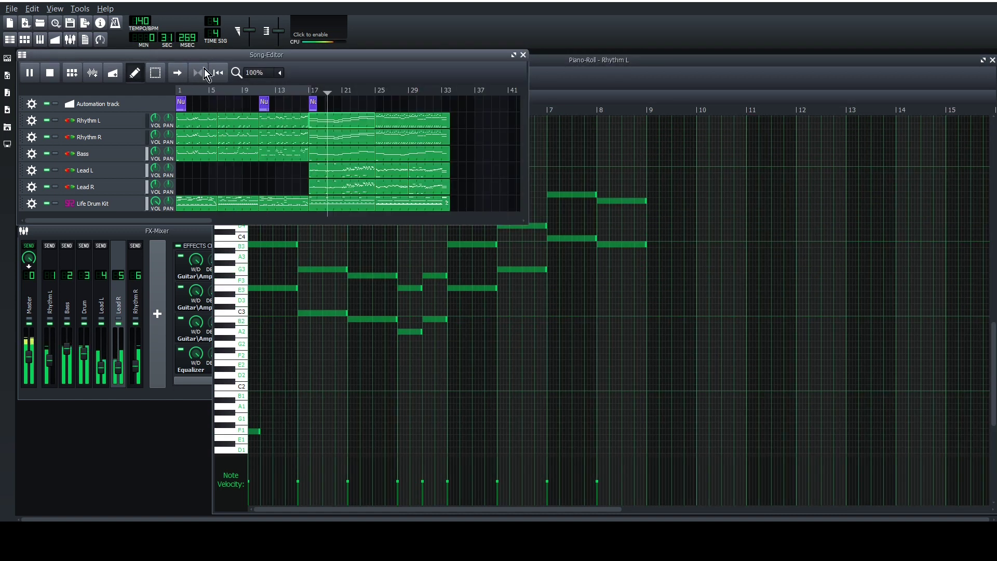
right_click(356, 137)
click(365, 142)
click(280, 53)
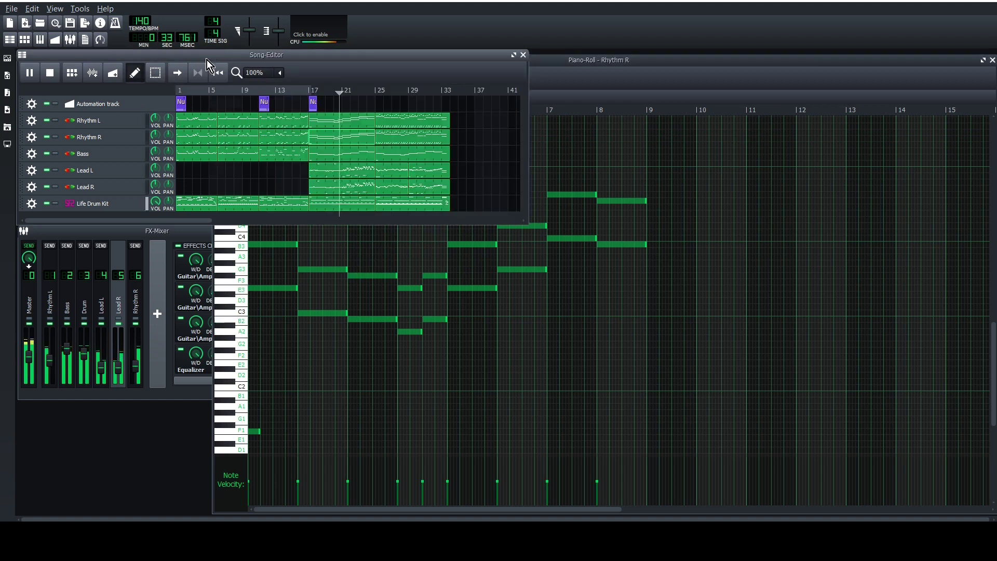
double_click(330, 155)
click(179, 58)
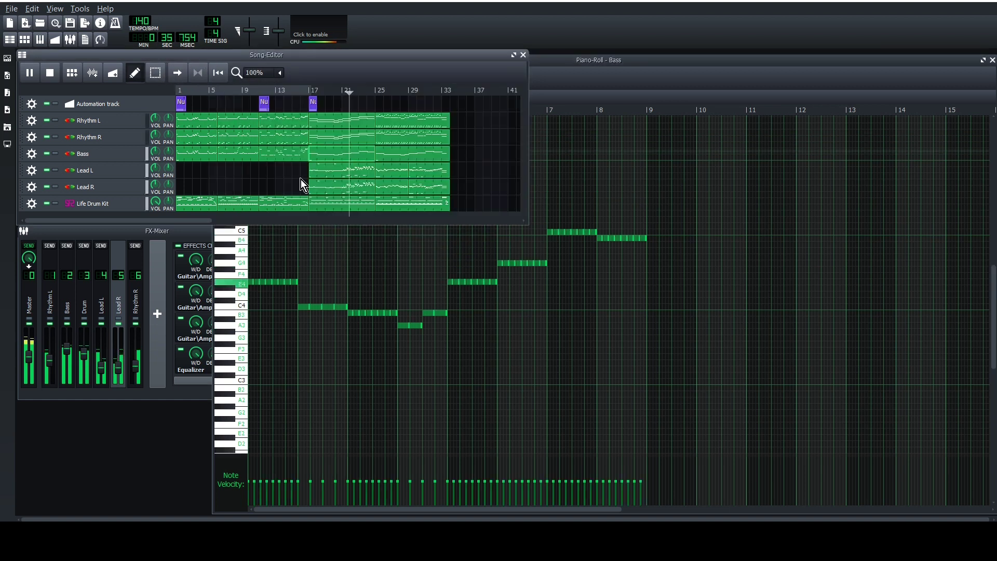
- View the first Lead L and Lead R clips in the piano roll during playback
double_click(333, 176)
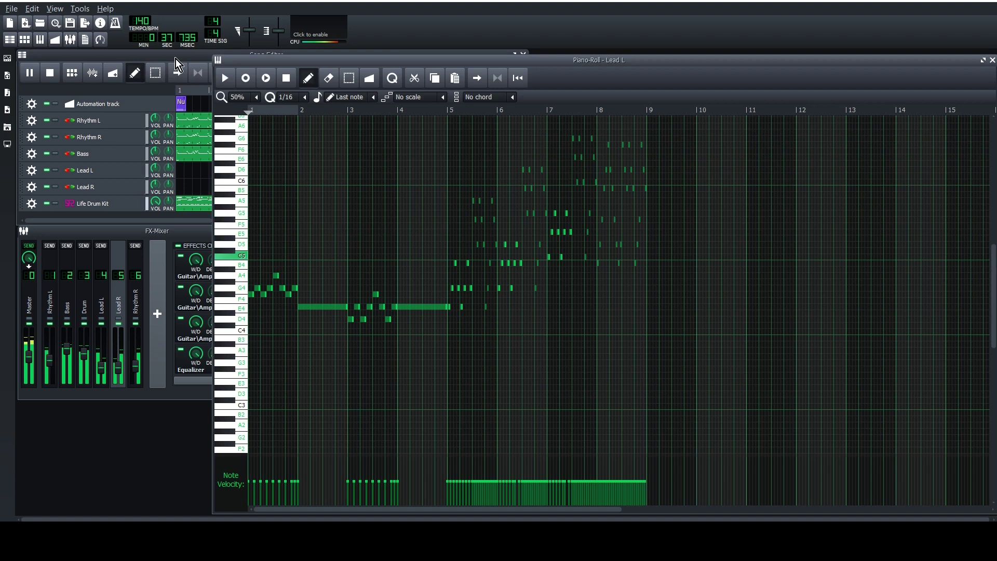
click(176, 59)
right_click(333, 190)
click(342, 195)
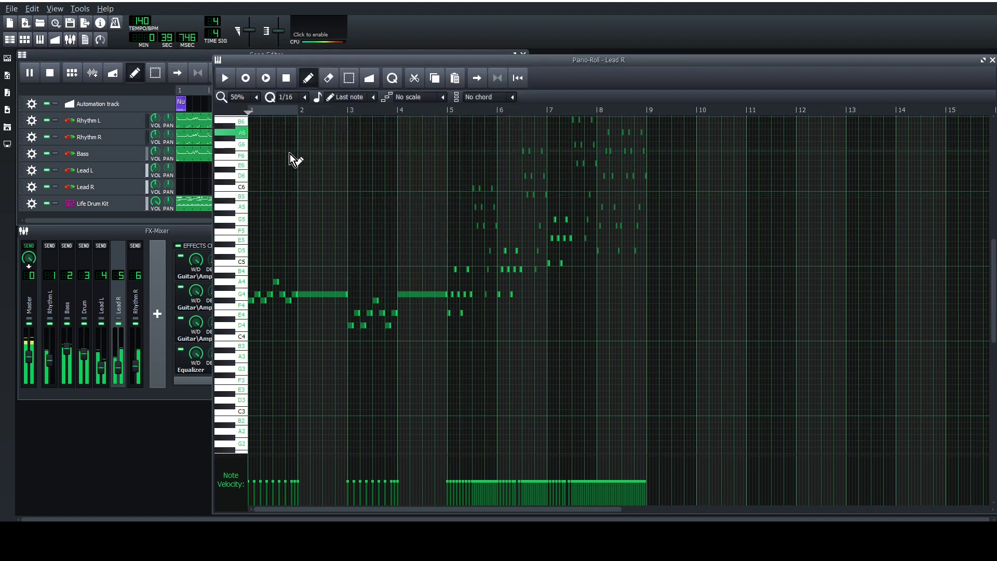
scroll(364, 187, up, 2)
click(194, 58)
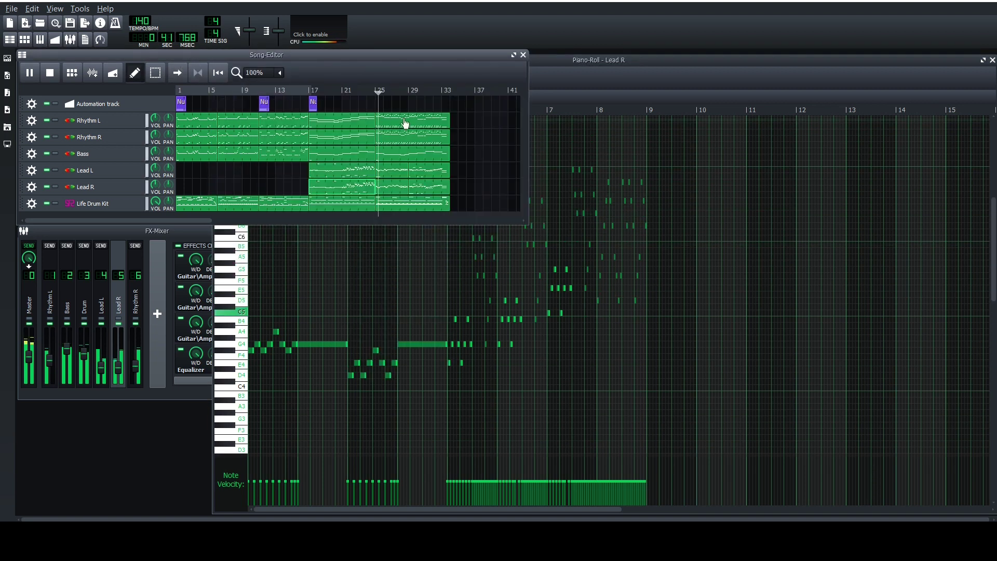
- View the Lead L and Lead R clips starting at bar 25 in the piano roll during playback
right_click(395, 173)
click(400, 178)
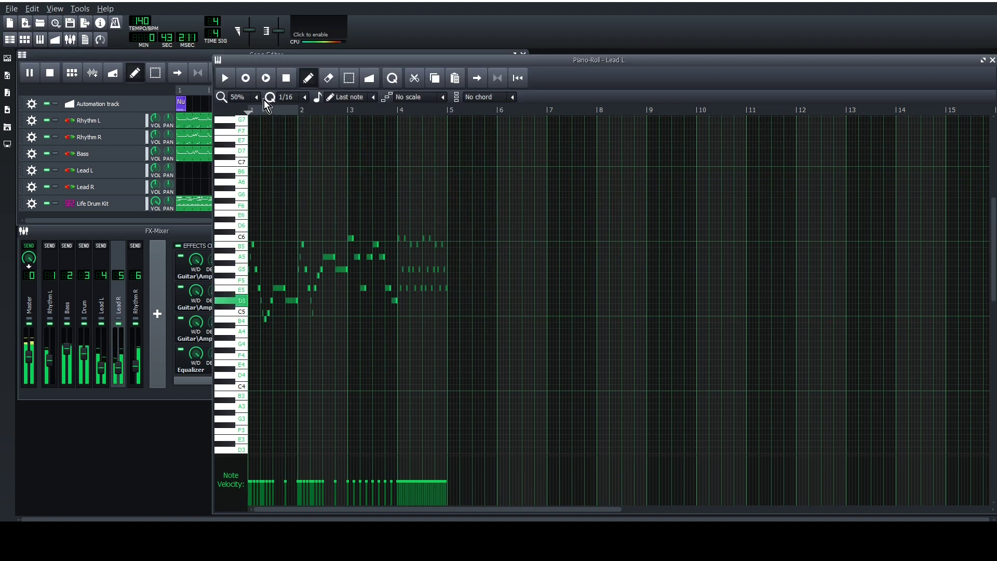
click(183, 57)
right_click(396, 190)
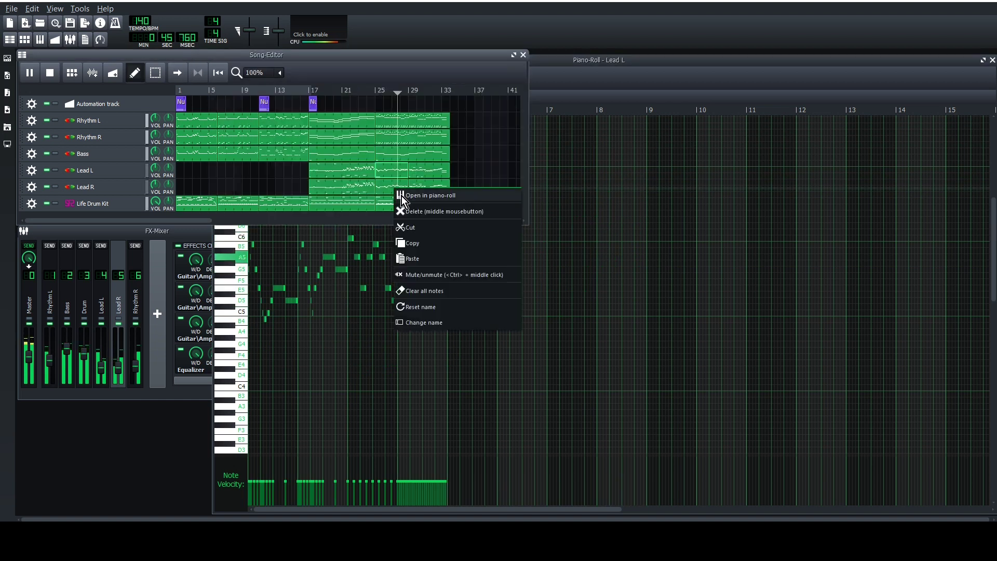
click(401, 198)
scroll(448, 285, up, 1)
click(195, 65)
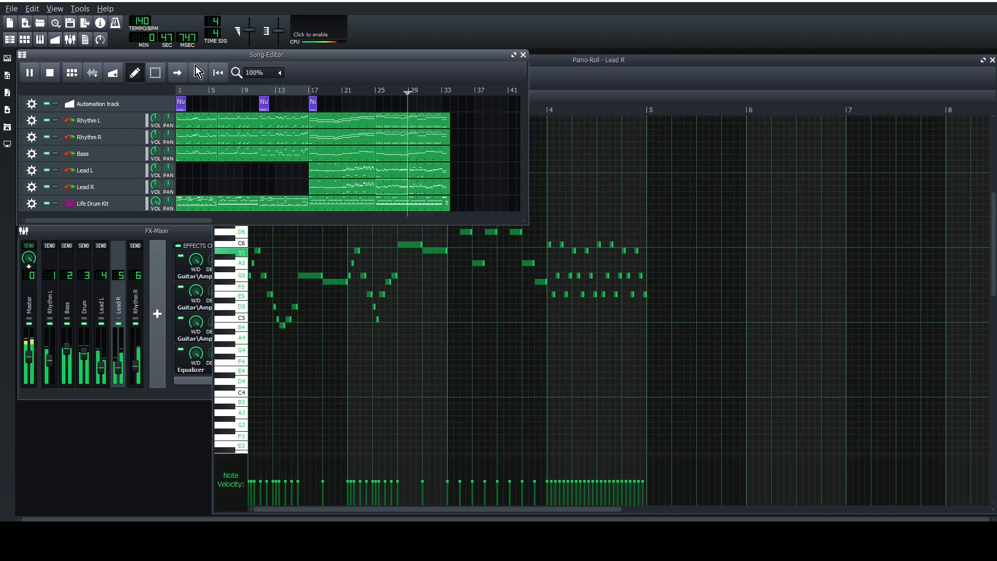
- View the last Lead L and Lead R clips in the piano roll during playback
right_click(431, 175)
click(440, 181)
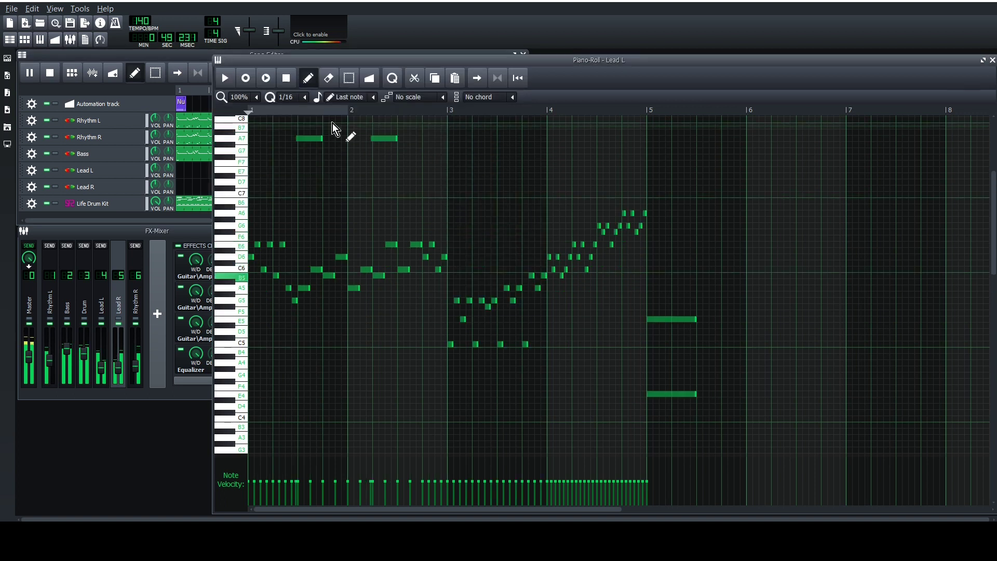
click(208, 61)
right_click(441, 189)
click(453, 195)
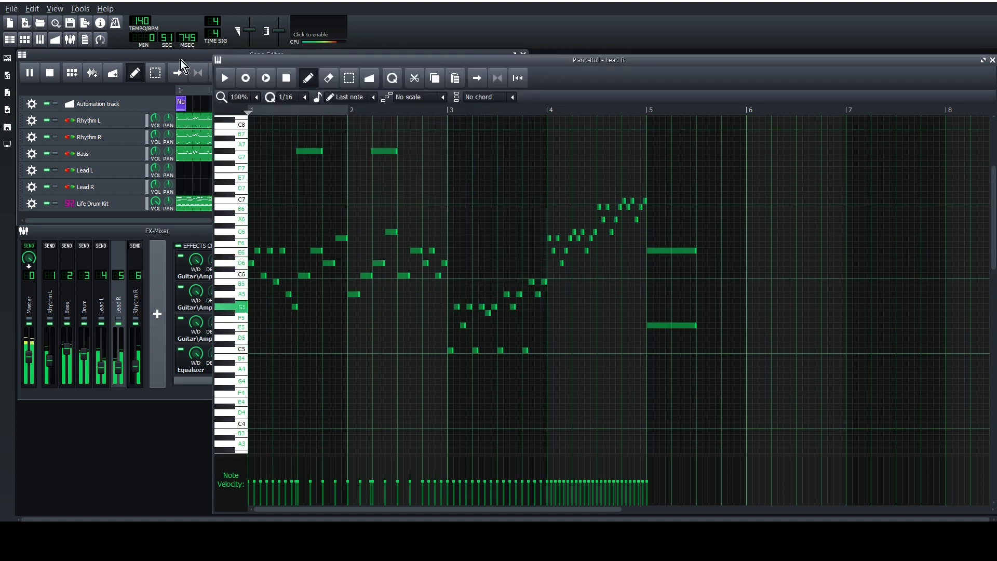
click(180, 61)
- View the last Rhythm L clip, starting at bar 25, in the piano roll and return to the song editor
right_click(415, 125)
click(431, 130)
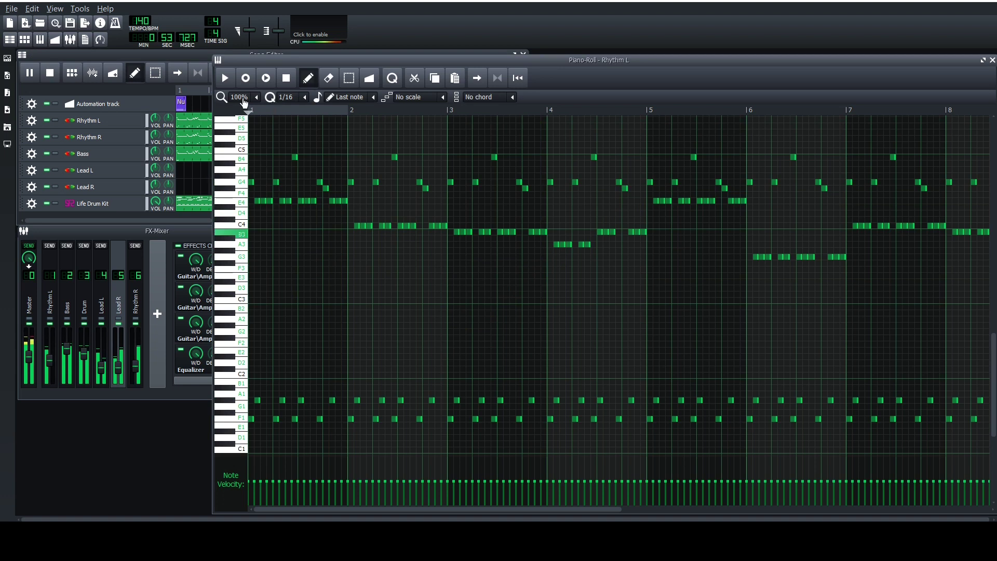
scroll(244, 102, up, 1)
click(204, 56)
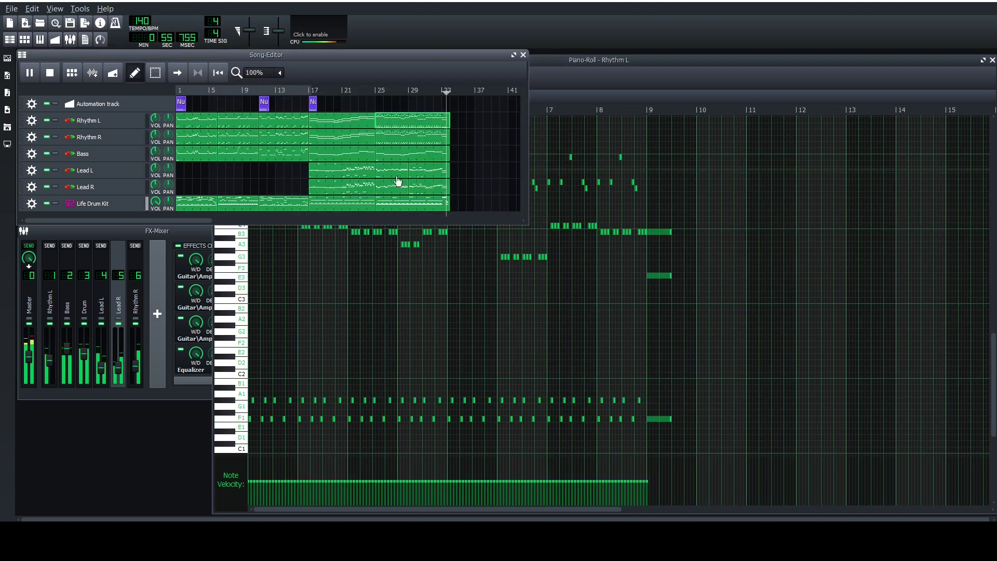